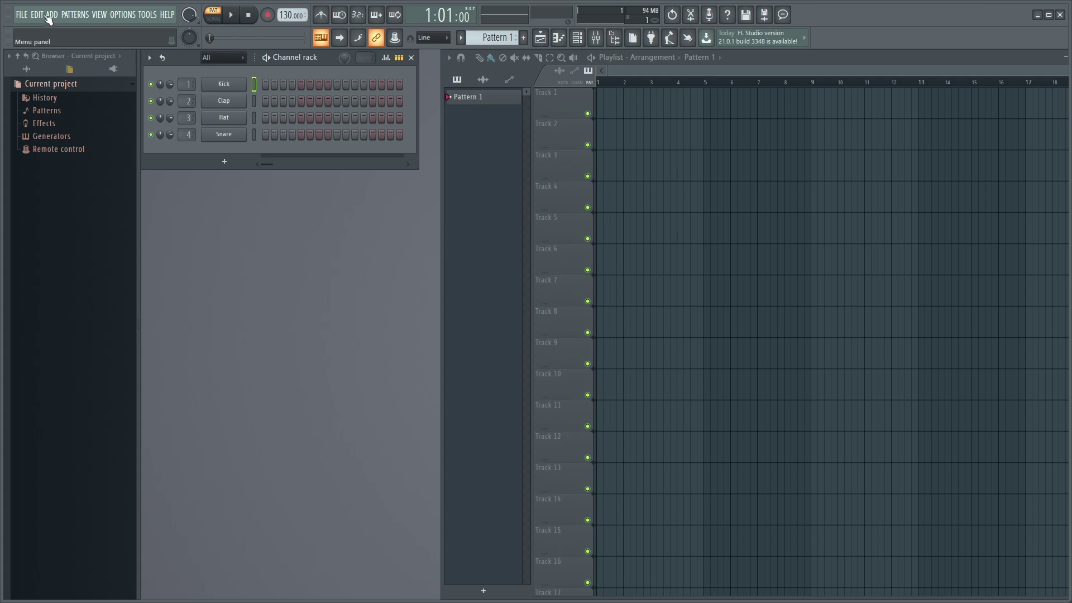
- Add a Serum channel to the rack, switch oscillator A's waveform display to 3D, and play a test note
{"action": "left_click", "coordinate": [156, 134]}
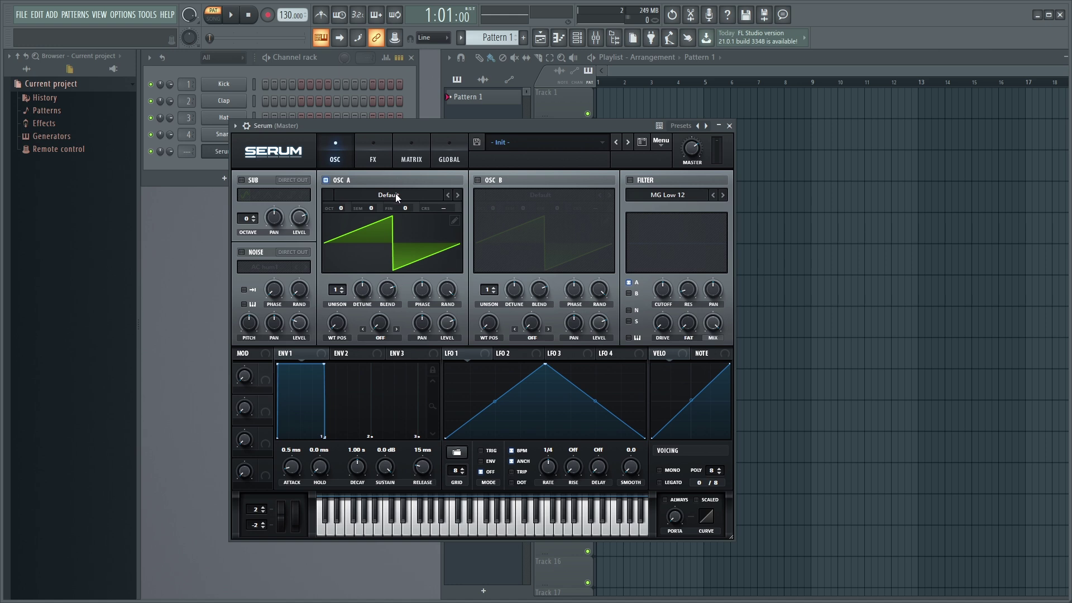
{"action": "left_click", "coordinate": [396, 195]}
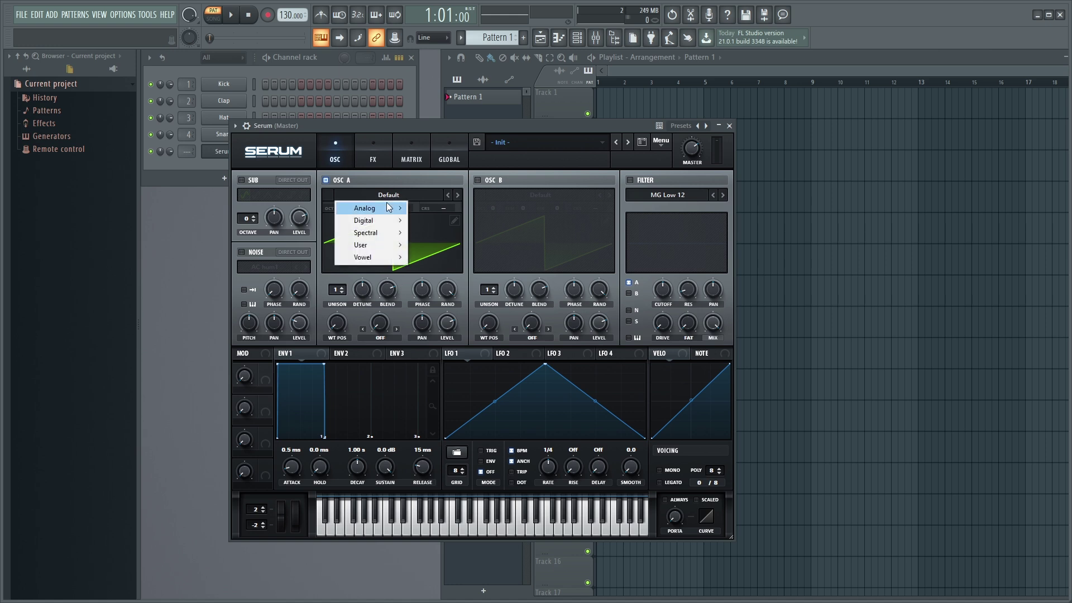
{"action": "mouse_move", "coordinate": [387, 234]}
{"action": "left_click", "coordinate": [432, 257]}
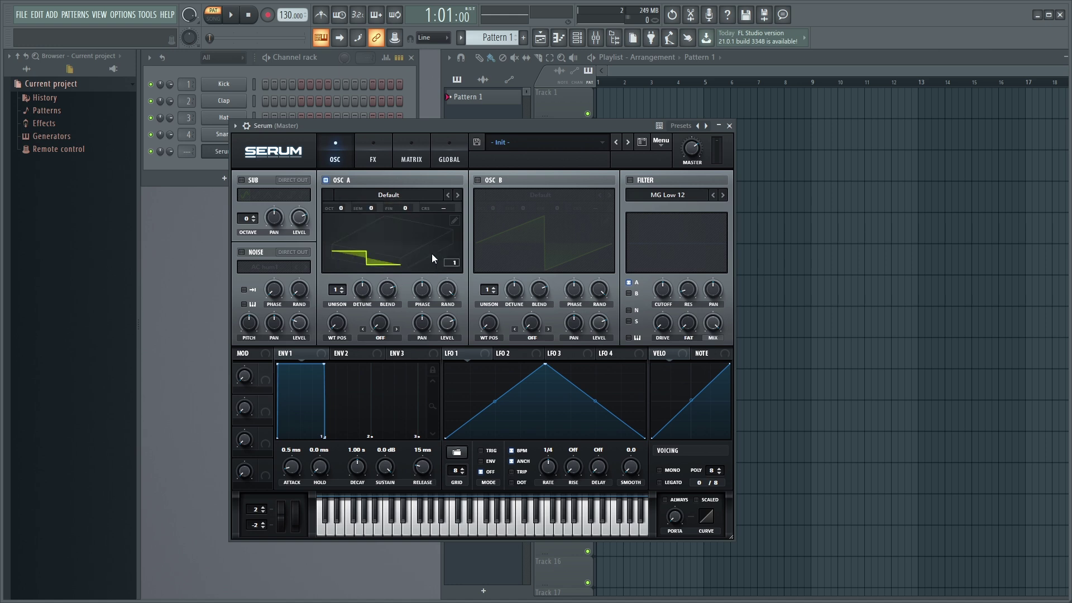
{"action": "key", "text": "b"}
{"action": "key", "text": "b"}
- Load the analog wavetable Analog_BD_Sin into oscillator A and play test notes with it
{"action": "left_click", "coordinate": [374, 193]}
{"action": "mouse_move", "coordinate": [391, 208]}
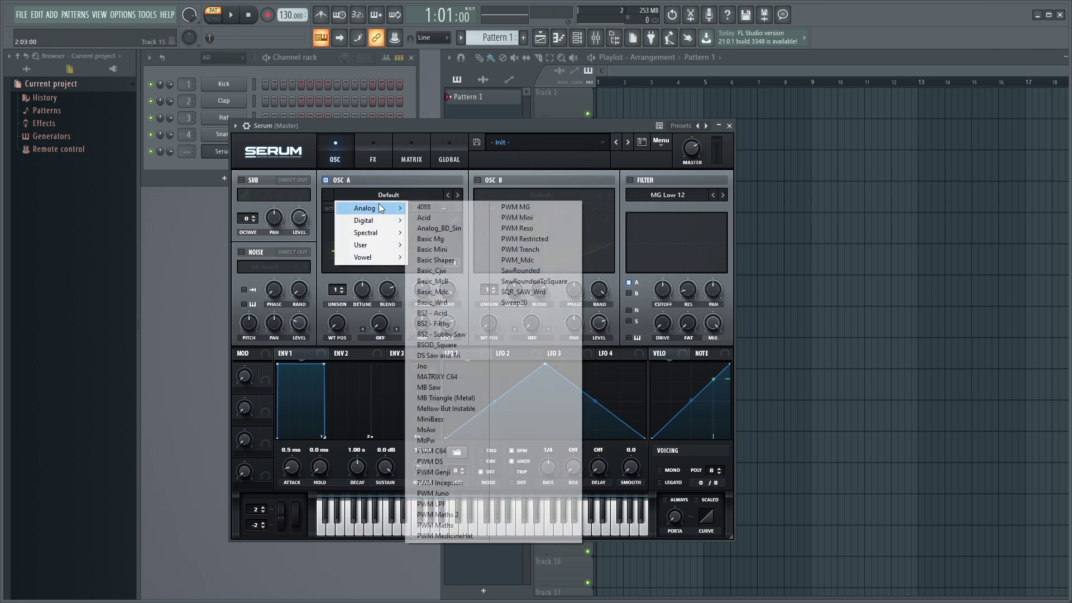
{"action": "left_click", "coordinate": [418, 227]}
{"action": "key", "text": "b"}
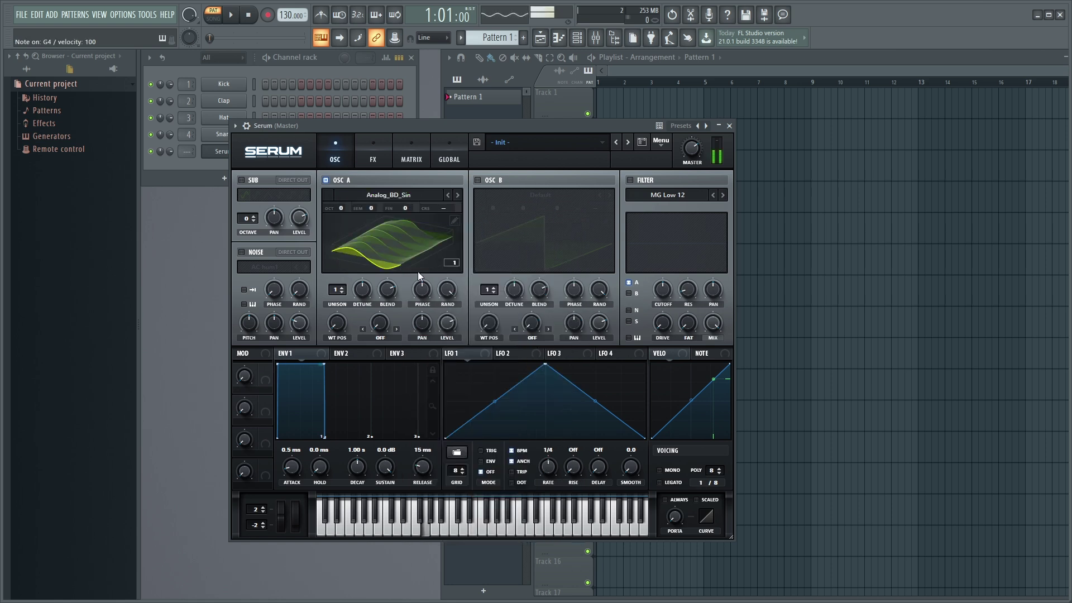
{"action": "key", "text": "b"}
{"action": "key", "text": "Page_Down"}
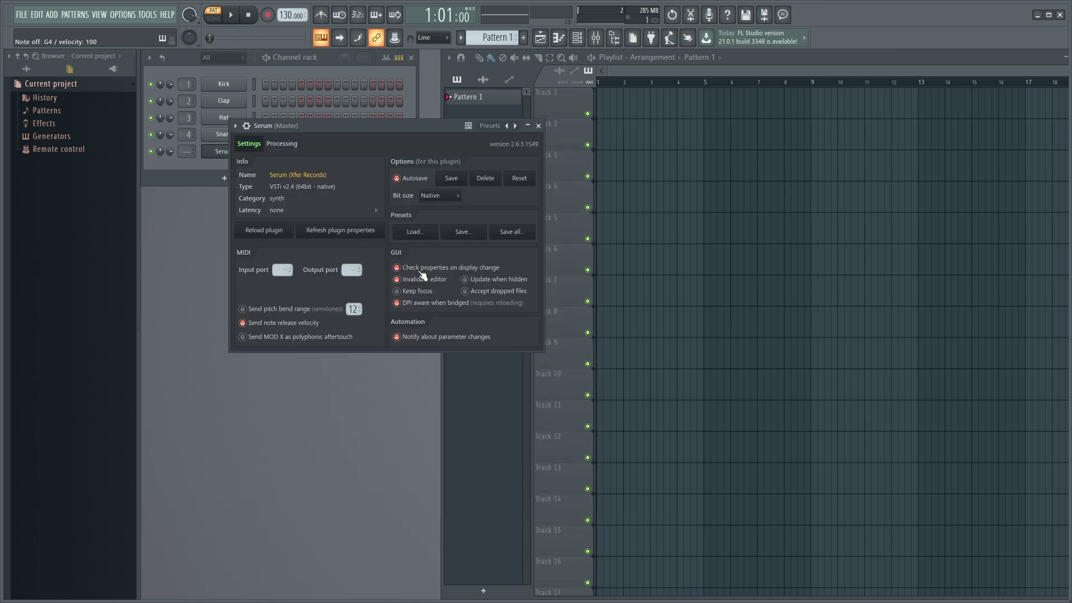
{"action": "key", "text": "Page_Up"}
- Advance oscillator A through the analog wavetables from Basic Mg to Jno, auditioning them along the way
{"action": "left_click", "coordinate": [382, 197]}
{"action": "left_click", "coordinate": [458, 193]}
{"action": "key", "text": "Page_Down"}
{"action": "key", "text": "Page_Up"}
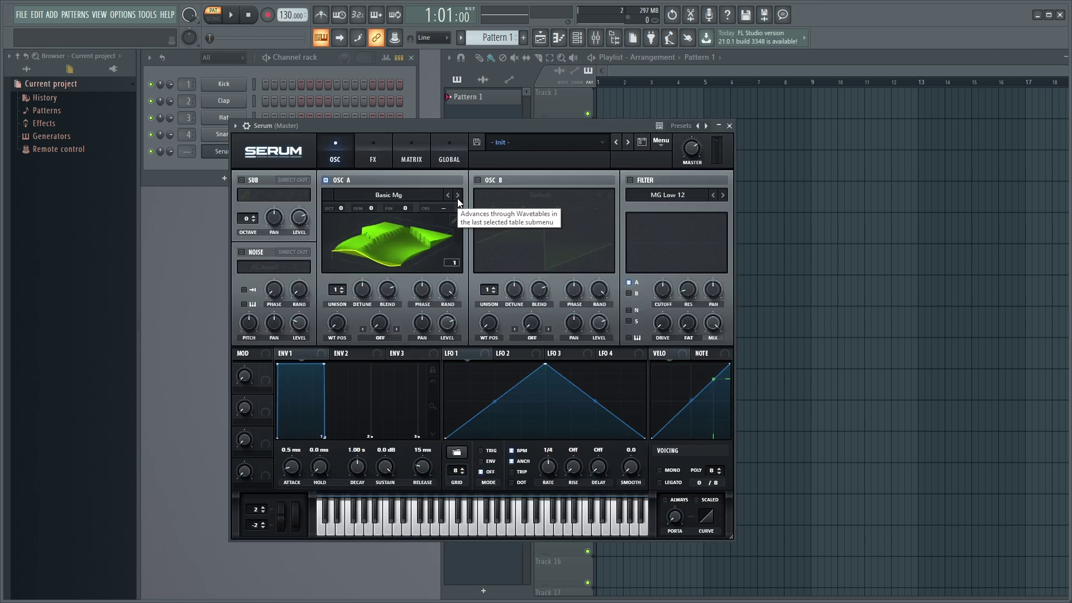
{"action": "left_click", "coordinate": [457, 195]}
{"action": "left_click", "coordinate": [457, 195]}
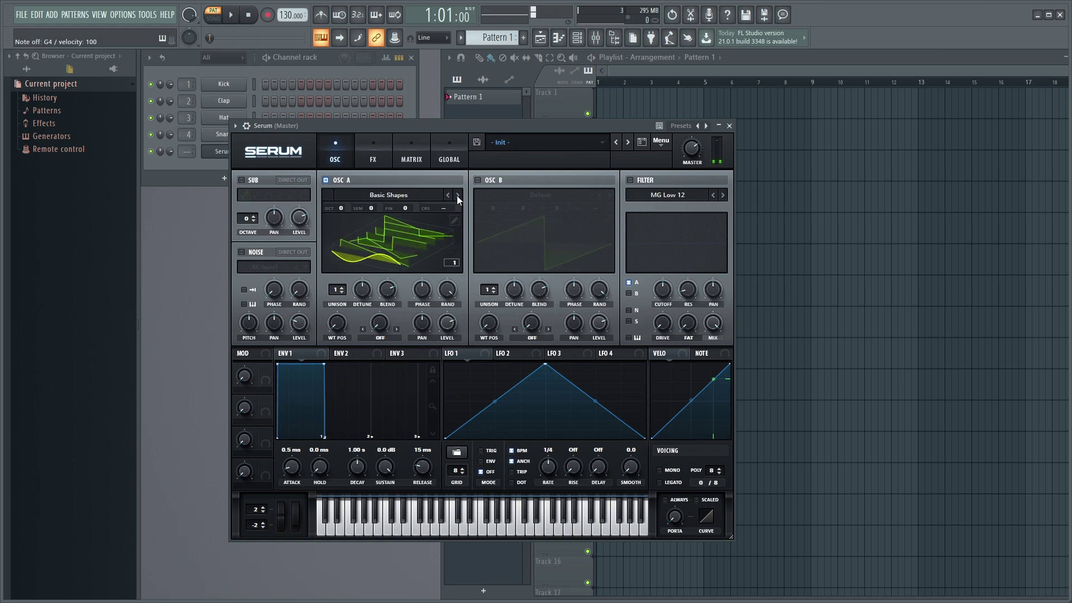
{"action": "left_click", "coordinate": [458, 195]}
{"action": "left_click", "coordinate": [458, 194]}
{"action": "left_click", "coordinate": [458, 195]}
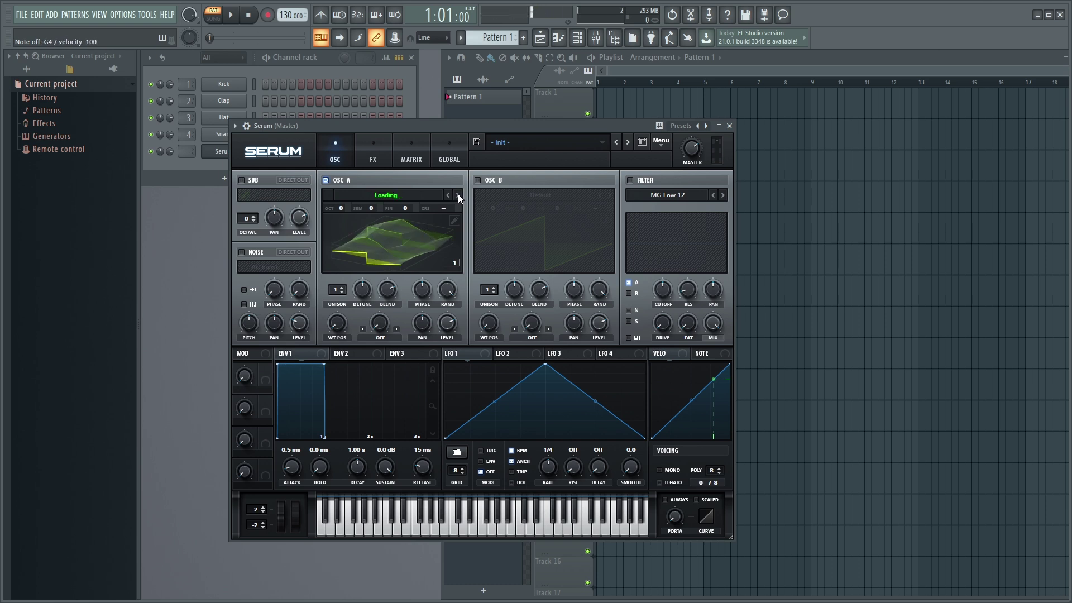
{"action": "left_click", "coordinate": [458, 194]}
{"action": "left_click", "coordinate": [457, 194]}
{"action": "left_click", "coordinate": [458, 194]}
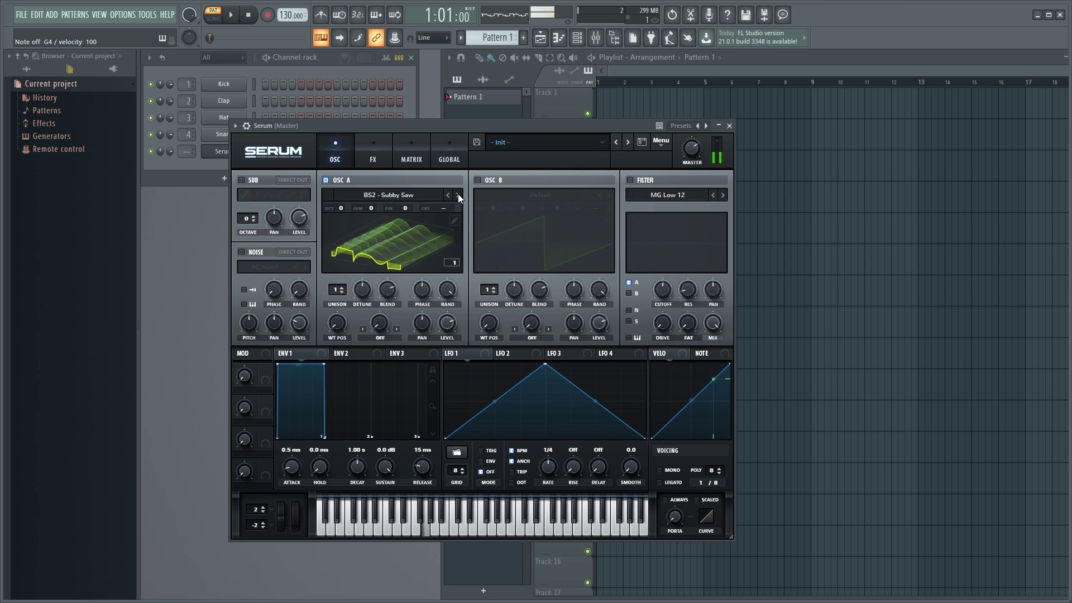
{"action": "left_click", "coordinate": [458, 194]}
{"action": "left_click", "coordinate": [458, 195]}
{"action": "left_click", "coordinate": [458, 194]}
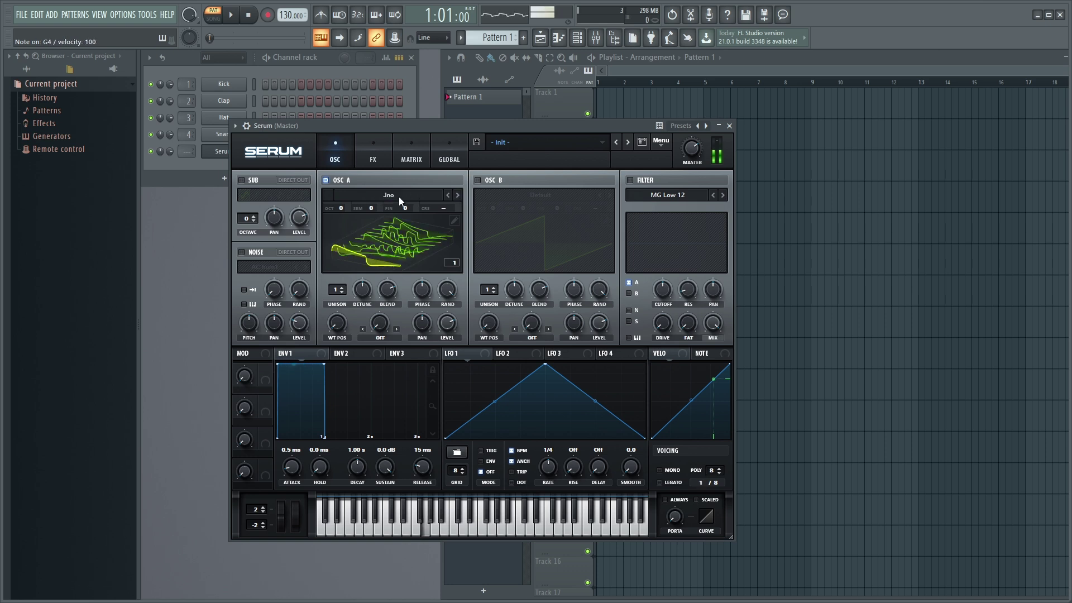
- Load the digital wavetable Mario into oscillator A to audition it
{"action": "left_click", "coordinate": [381, 195]}
{"action": "mouse_move", "coordinate": [375, 218]}
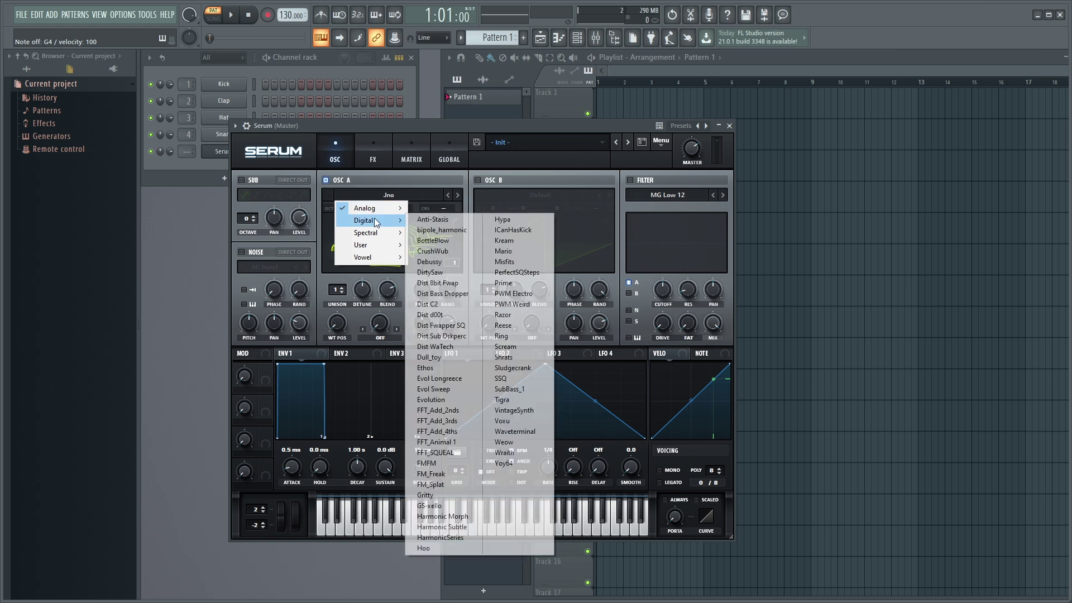
{"action": "left_click", "coordinate": [494, 253]}
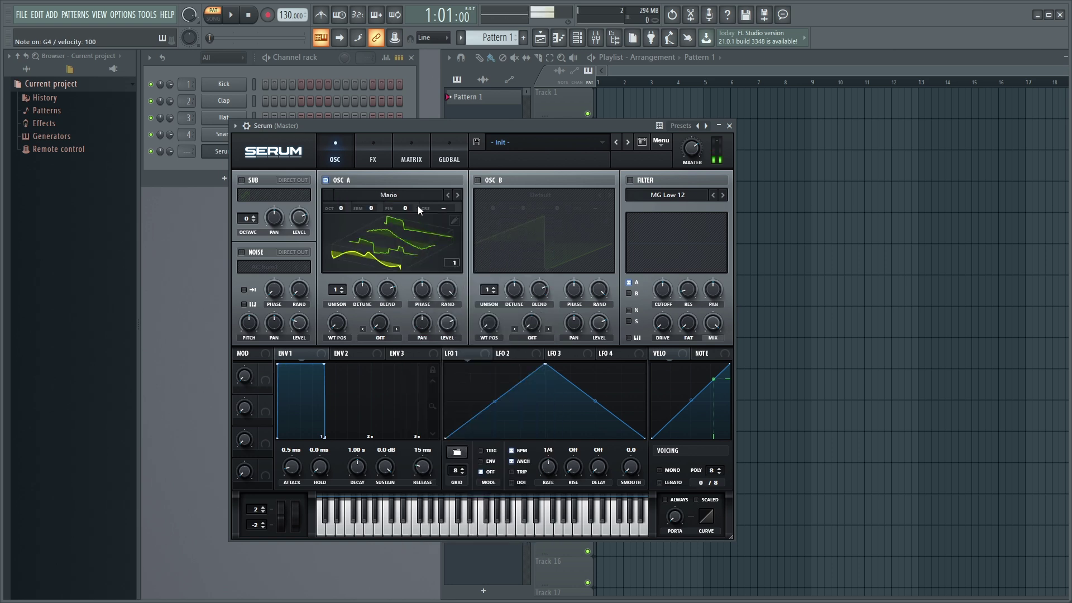
- Load the spectral wavetable Monster 1 [SL] into oscillator A
{"action": "left_click", "coordinate": [437, 196]}
{"action": "mouse_move", "coordinate": [374, 232]}
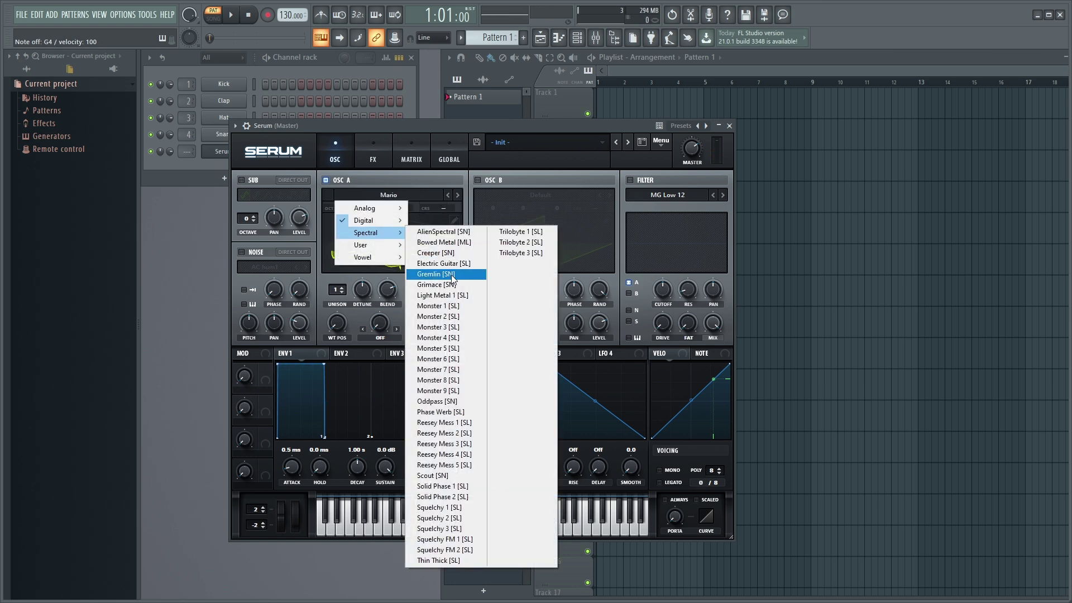
{"action": "left_click", "coordinate": [434, 306]}
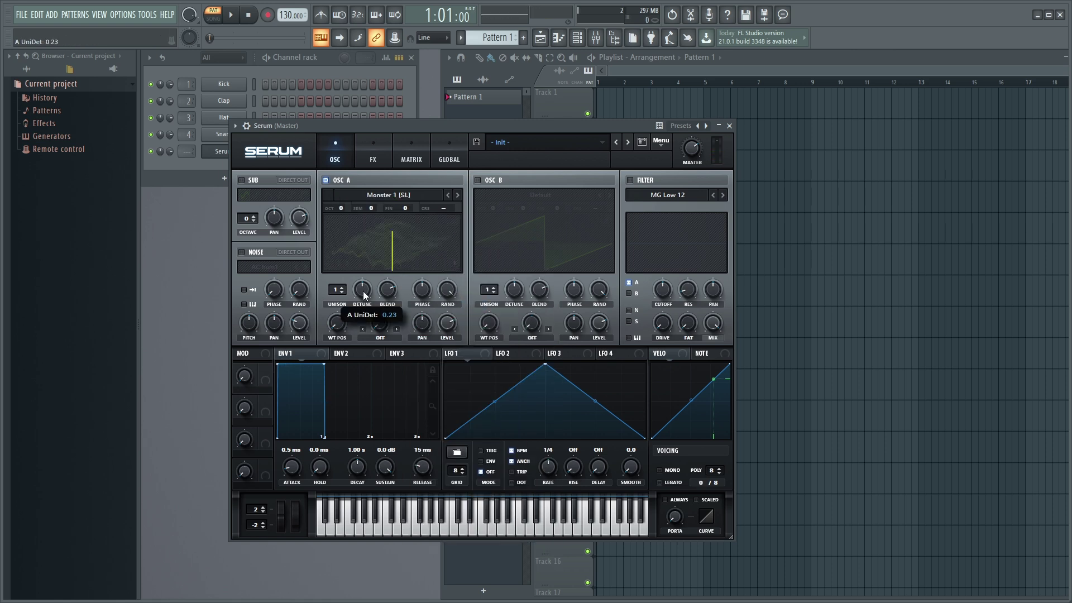
- Set oscillator A's unison to 2 voices and lower its detune while playing a test note
{"action": "left_click", "coordinate": [342, 288]}
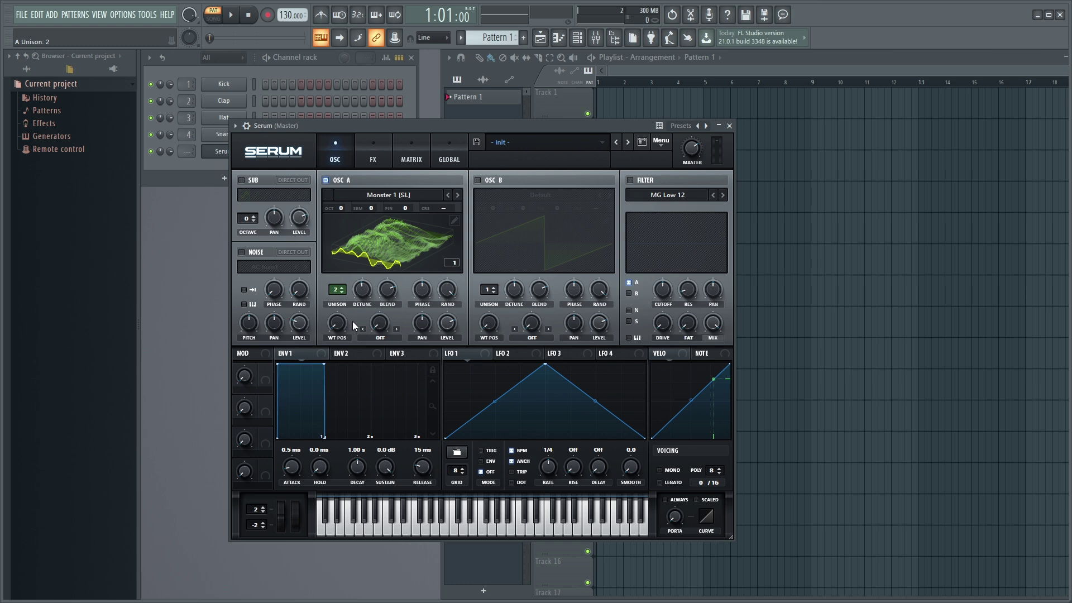
{"action": "key", "text": "b"}
{"action": "left_click_drag", "start_coordinate": [361, 292], "coordinate": [367, 314]}
- Set LFO 1's rate to 2 bar and assign it to oscillator A's detune, keeping unison at 2 voices
{"action": "left_click_drag", "start_coordinate": [548, 470], "coordinate": [550, 474]}
{"action": "left_click_drag", "start_coordinate": [465, 353], "coordinate": [364, 308]}
{"action": "left_click_drag", "start_coordinate": [353, 280], "coordinate": [353, 285]}
{"action": "left_click", "coordinate": [342, 287]}
{"action": "left_click", "coordinate": [344, 292]}
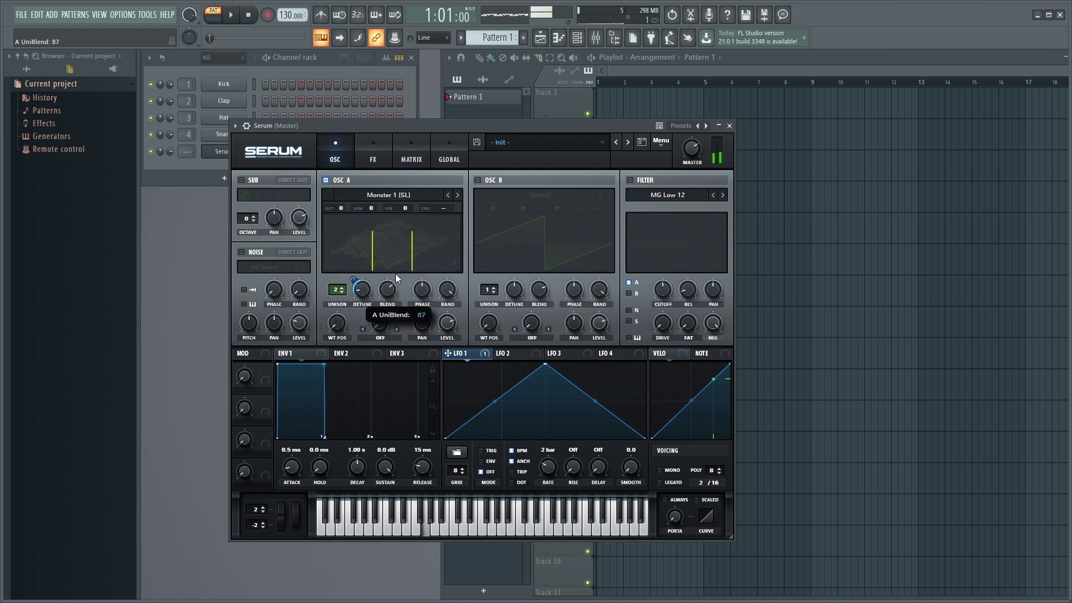
- Assign LFO 1 to oscillator A's wavetable position with a modulation amount of about 23
{"action": "mouse_move", "coordinate": [424, 309]}
{"action": "left_mouse_down"}
{"action": "mouse_move", "coordinate": [422, 272]}
{"action": "mouse_move", "coordinate": [446, 304]}
{"action": "left_mouse_up"}
{"action": "left_click_drag", "start_coordinate": [455, 363], "coordinate": [340, 327]}
{"action": "key", "text": "b"}
{"action": "left_click_drag", "start_coordinate": [449, 353], "coordinate": [327, 319]}
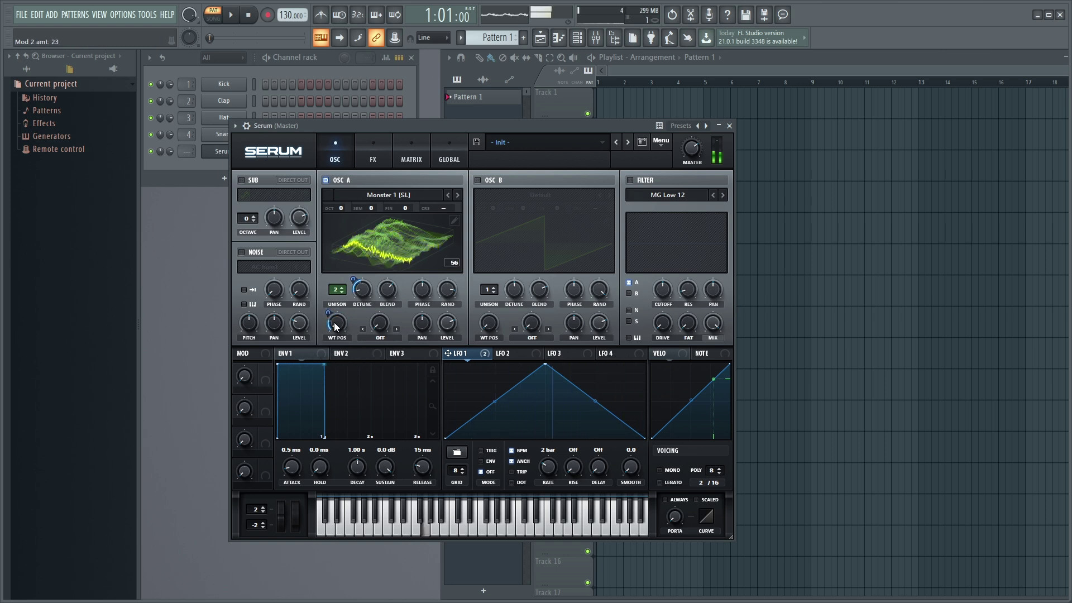
- Cycle through oscillator A's warp modes while a note plays, returning the warp to Off
{"action": "left_click", "coordinate": [397, 328]}
{"action": "left_click", "coordinate": [397, 329]}
{"action": "left_click", "coordinate": [397, 329]}
{"action": "left_click", "coordinate": [398, 329]}
{"action": "left_click", "coordinate": [397, 329]}
{"action": "left_click", "coordinate": [397, 329]}
{"action": "left_click", "coordinate": [397, 328]}
{"action": "left_click", "coordinate": [397, 328]}
{"action": "left_click", "coordinate": [397, 328]}
{"action": "left_click", "coordinate": [397, 328]}
{"action": "left_click", "coordinate": [397, 328]}
{"action": "left_click", "coordinate": [397, 329]}
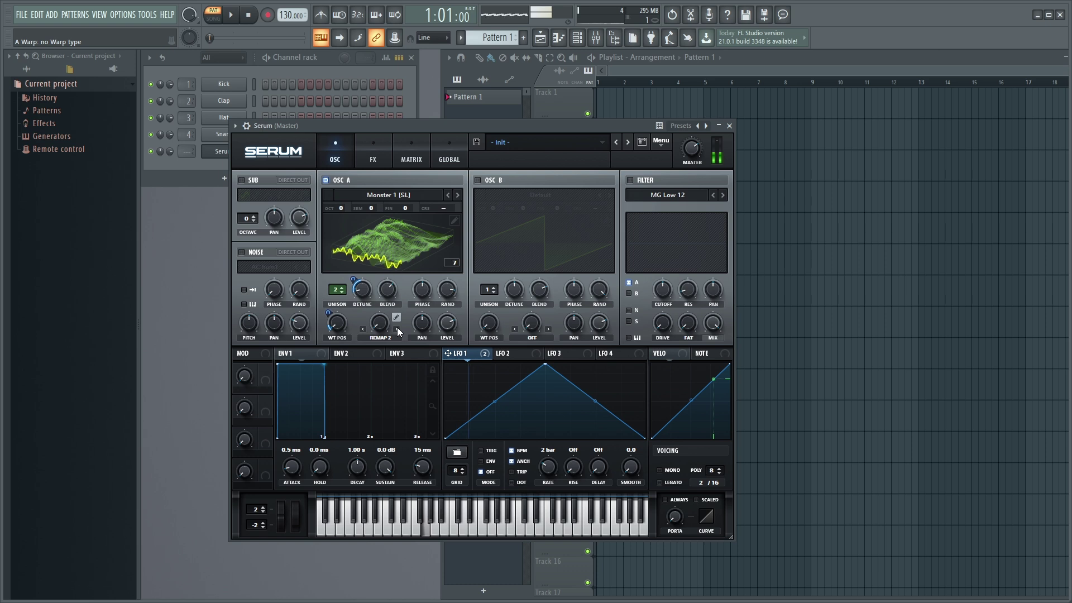
{"action": "left_click", "coordinate": [397, 329]}
{"action": "left_click", "coordinate": [396, 329]}
{"action": "left_click", "coordinate": [397, 329]}
{"action": "left_click", "coordinate": [397, 329]}
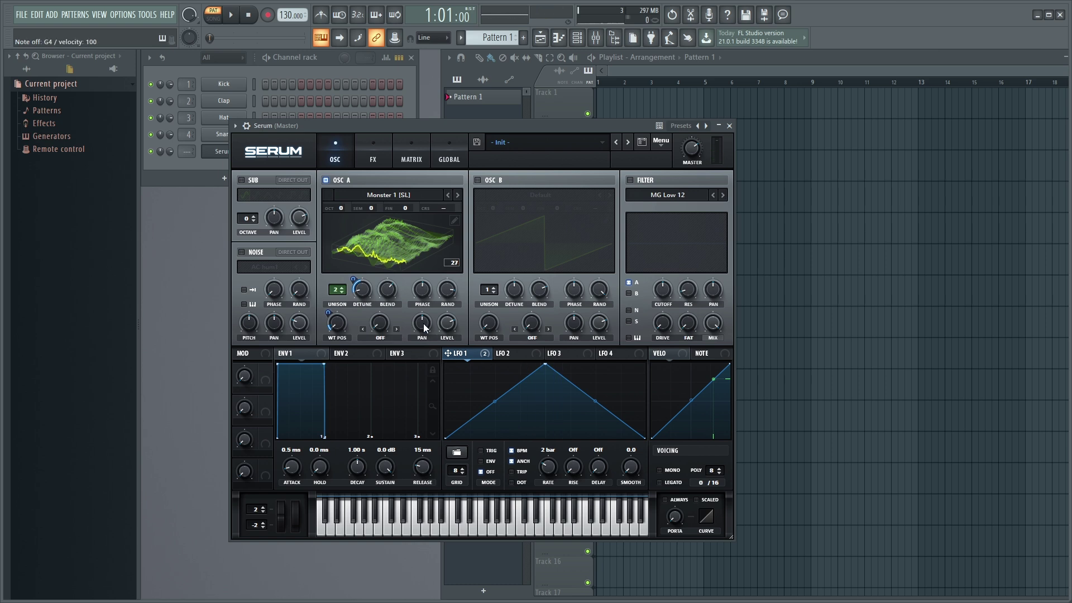
- Pan oscillator A to about 16L and modulate its pan with LFO 1
{"action": "mouse_move", "coordinate": [425, 328]}
{"action": "key", "text": "b"}
{"action": "mouse_move", "coordinate": [424, 325]}
{"action": "left_mouse_down"}
{"action": "mouse_move", "coordinate": [425, 341]}
{"action": "mouse_move", "coordinate": [414, 326]}
{"action": "left_mouse_up"}
{"action": "key", "text": "b"}
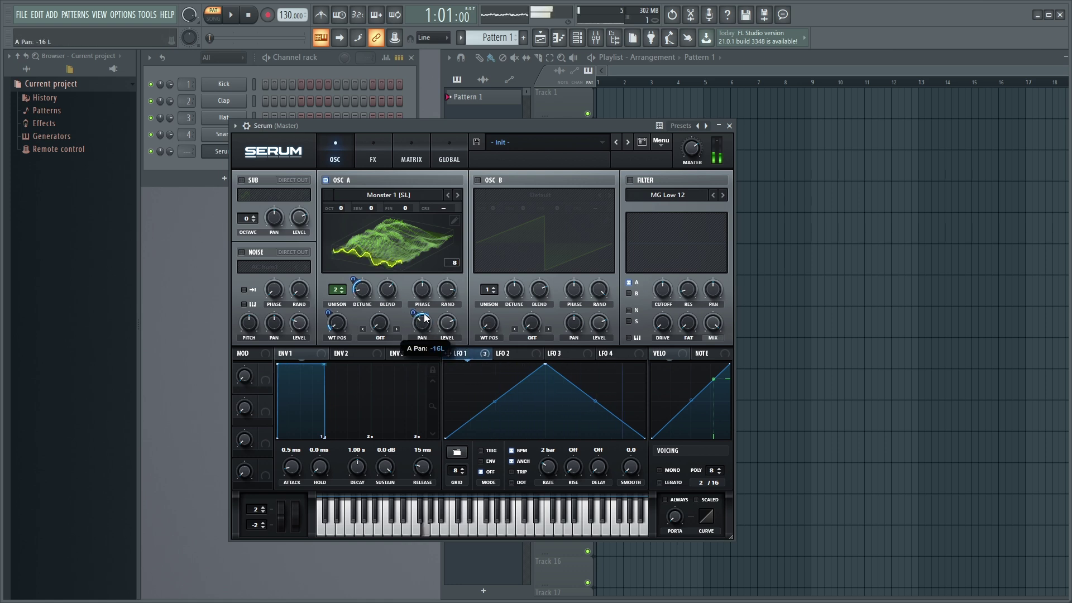
{"action": "mouse_move", "coordinate": [457, 323]}
{"action": "key", "text": "b"}
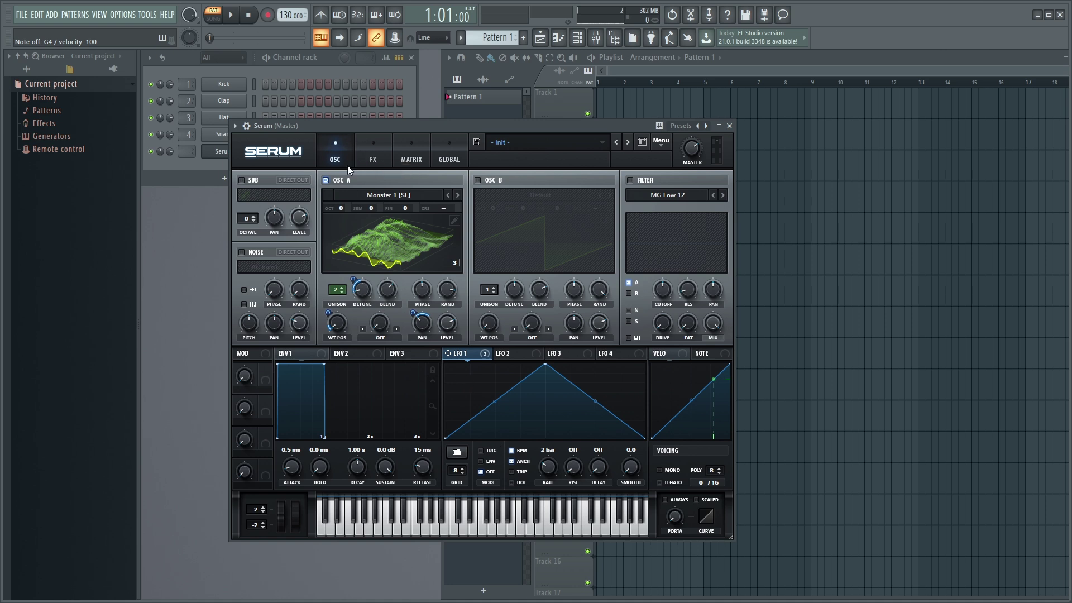
- Enable Hyper/Dimension in Serum's effects rack while playing a test note
{"action": "left_click", "coordinate": [373, 160]}
{"action": "key", "text": "b"}
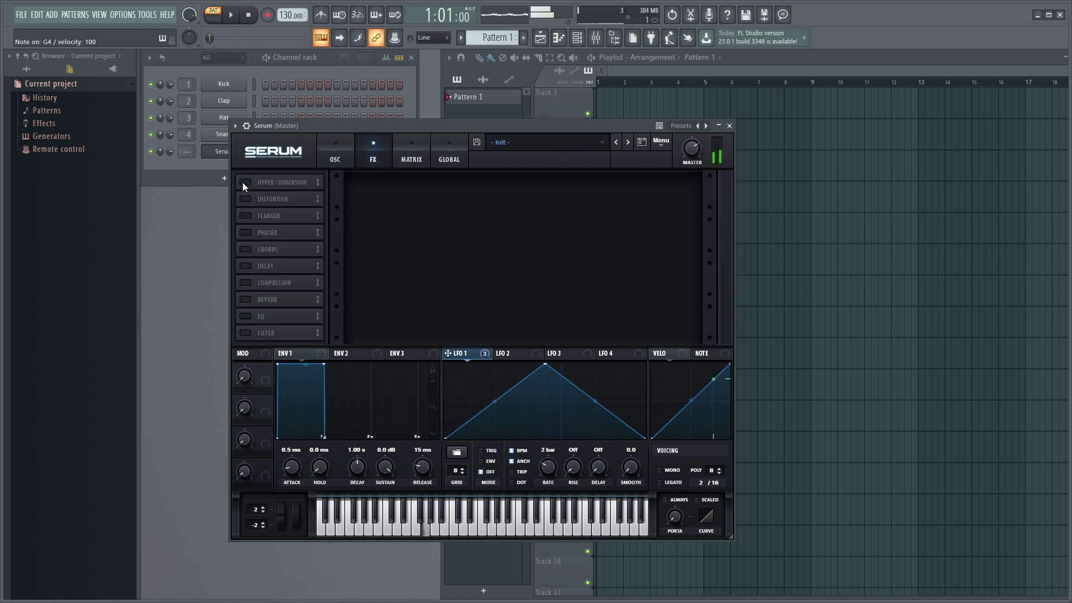
{"action": "left_click", "coordinate": [245, 182]}
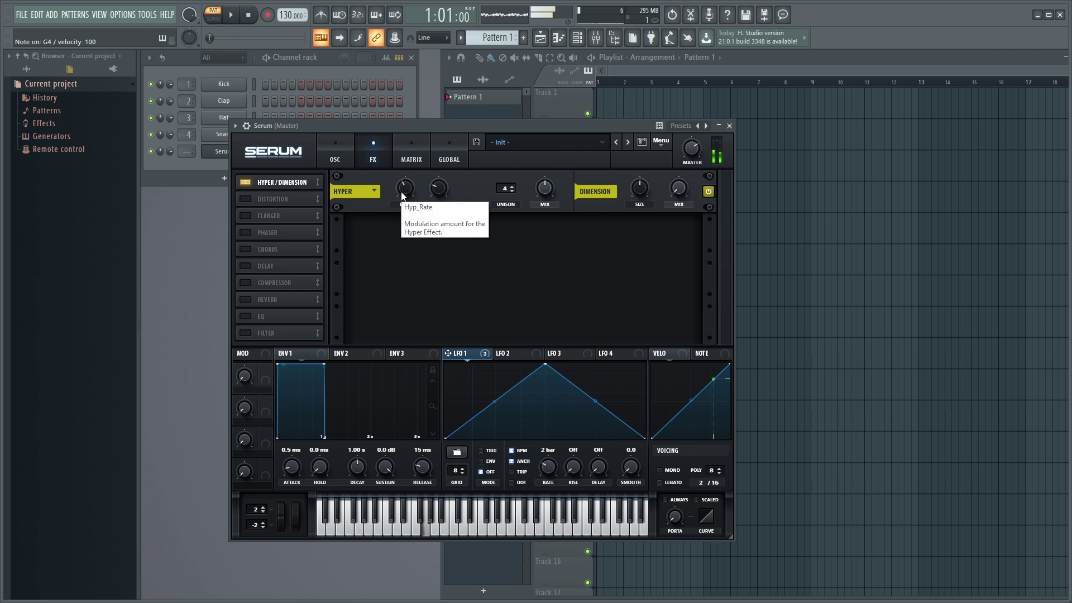
- Play repeated notes and a short melody to hear the patch with Hyper/Dimension enabled
{"action": "key", "text": "b"}
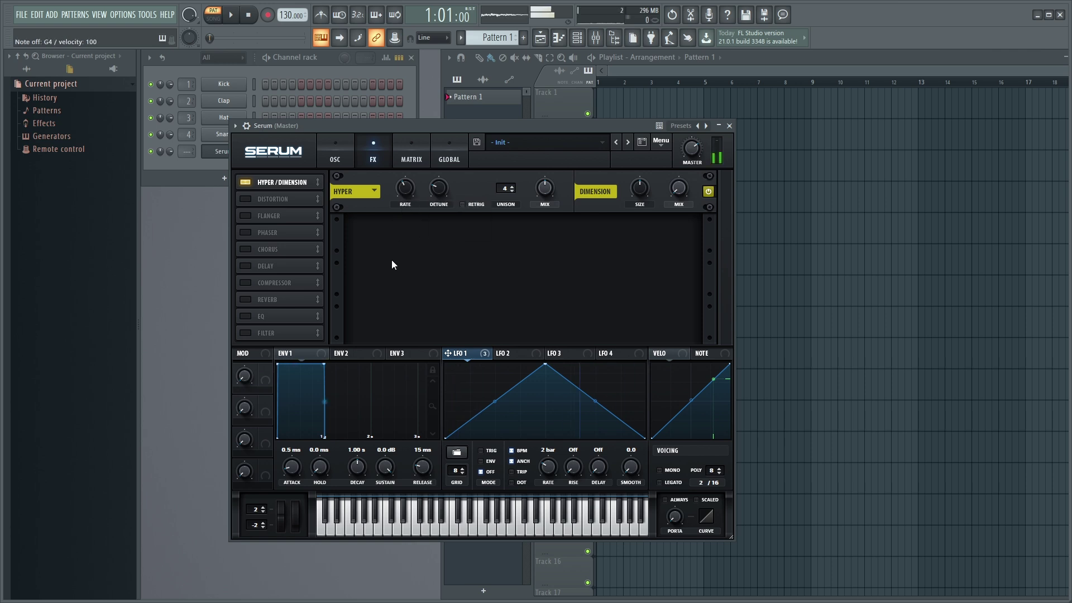
{"action": "key", "text": "b"}
{"action": "key", "text": "b"}
{"action": "key", "text": "v"}
{"action": "key", "text": "v"}
{"action": "key", "text": "c"}
{"action": "key", "text": "x"}
{"action": "key", "text": "z"}
{"action": "key", "text": "b"}
{"action": "key", "text": "n"}
{"action": "key", "text": "m"}
{"action": "key", "text": "j"}
{"action": "key", "text": "h"}
{"action": "key", "text": "g"}
{"action": "key", "text": "d"}
{"action": "key", "text": "s"}
{"action": "key", "text": "d"}
{"action": "key", "text": "g"}
{"action": "key", "text": "h"}
{"action": "key", "text": "g"}
{"action": "key", "text": "v"}
{"action": "key", "text": "b"}
{"action": "key", "text": "n"}
{"action": "key", "text": "v"}
{"action": "key", "text": "b"}
{"action": "key", "text": "r"}
{"action": "key", "text": "s"}
{"action": "key", "text": "b"}
{"action": "key", "text": "b"}
{"action": "key", "text": "b"}
{"action": "key", "text": "b"}
- Adjust the Hyper rate and both Hyper and Dimension mix levels, and set Hyper's unison to 3
{"action": "mouse_move", "coordinate": [402, 190]}
{"action": "left_mouse_down"}
{"action": "mouse_move", "coordinate": [406, 233]}
{"action": "mouse_move", "coordinate": [402, 194]}
{"action": "left_mouse_up"}
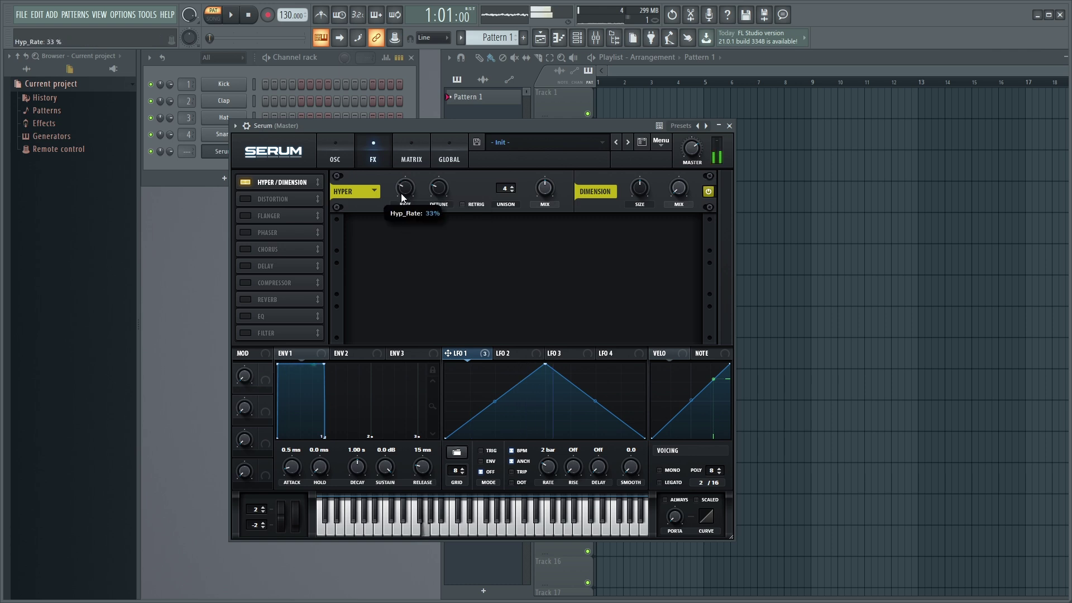
{"action": "left_click_drag", "start_coordinate": [544, 188], "coordinate": [547, 170]}
{"action": "scroll", "coordinate": [514, 186], "scroll_direction": "up", "scroll_amount": 3}
{"action": "scroll", "coordinate": [513, 192], "scroll_direction": "down", "scroll_amount": 1}
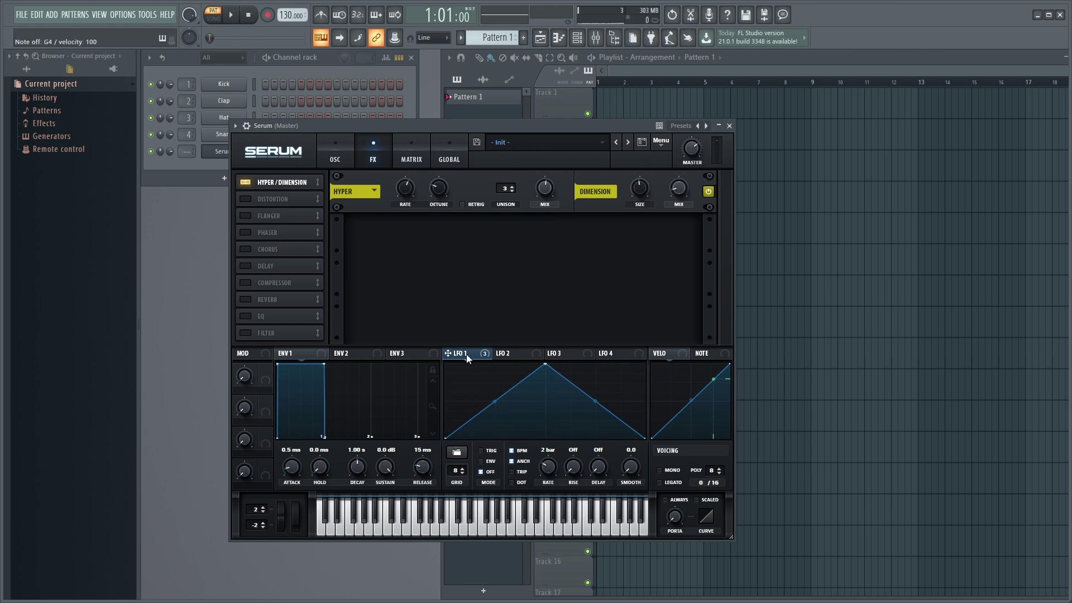
- Assign LFO 2 at a 4 bar rate to the Hyper rate, with the base rate at about 21%
{"action": "left_click", "coordinate": [507, 353]}
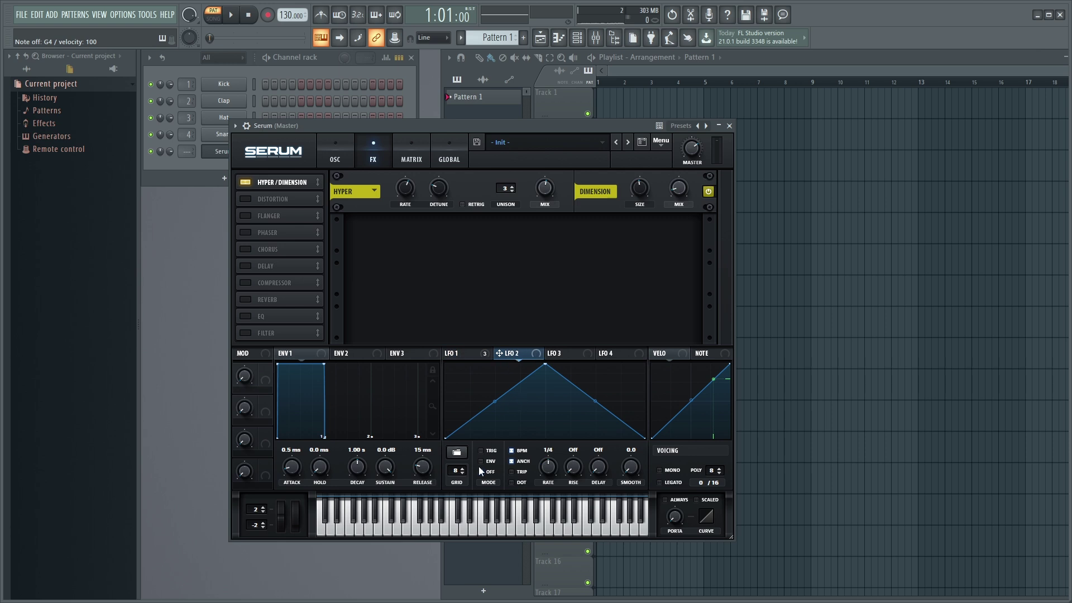
{"action": "left_click_drag", "start_coordinate": [405, 192], "coordinate": [407, 229]}
{"action": "scroll", "coordinate": [548, 472], "scroll_direction": "down", "scroll_amount": 4}
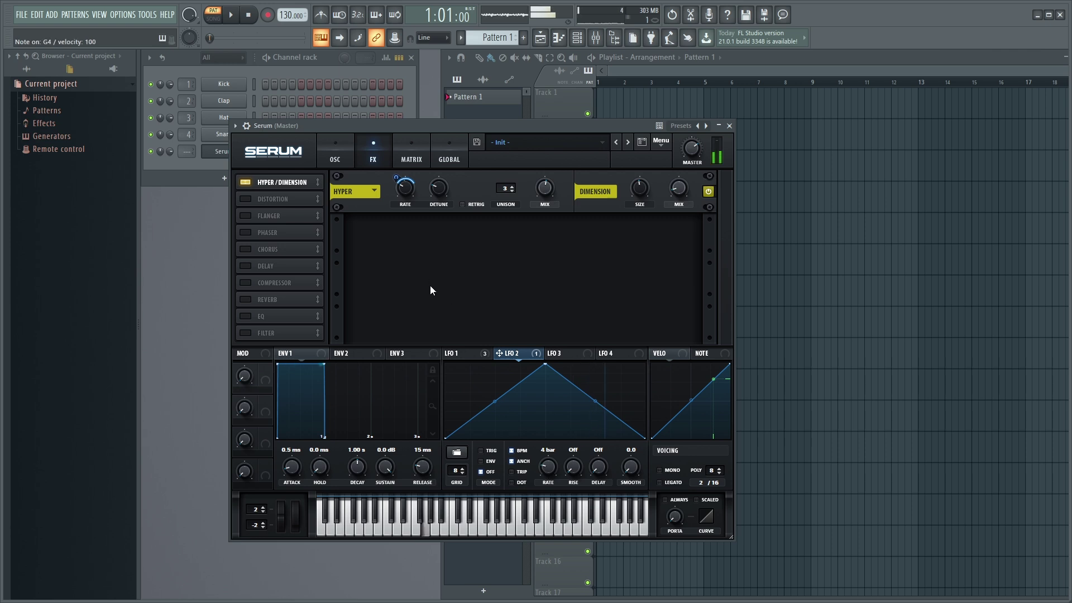
{"action": "mouse_move", "coordinate": [408, 196]}
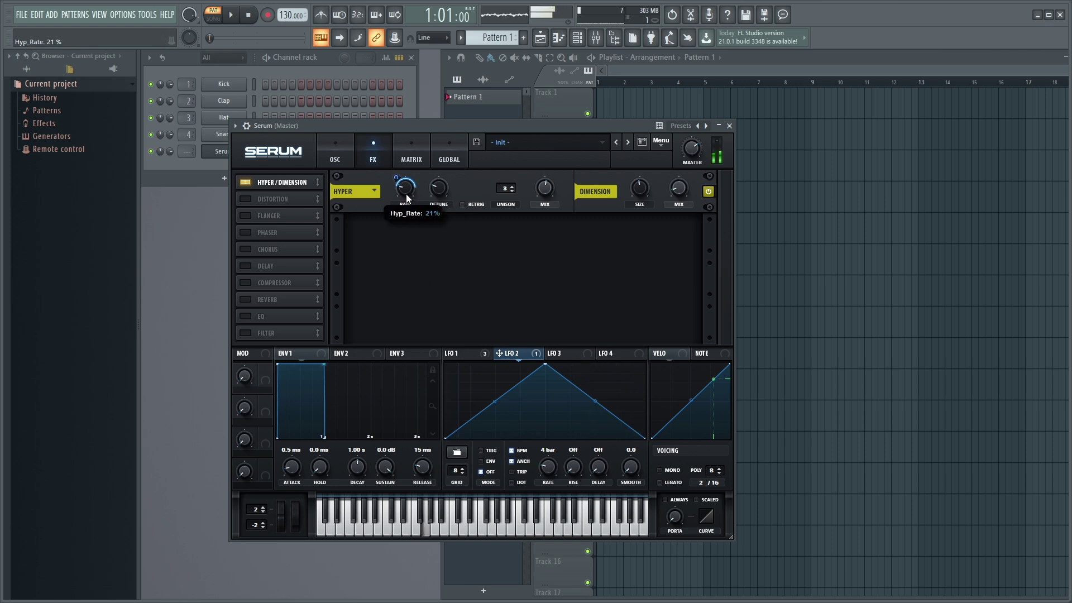
- Briefly try the Distortion effect, then enable Flanger and disable Hyper/Dimension
{"action": "left_click", "coordinate": [245, 198]}
{"action": "left_click", "coordinate": [245, 200]}
{"action": "left_click", "coordinate": [245, 216]}
{"action": "left_click", "coordinate": [245, 182]}
- Assign LFO 2 to the Flanger rate and adjust its base rate and modulation range
{"action": "mouse_move", "coordinate": [407, 176]}
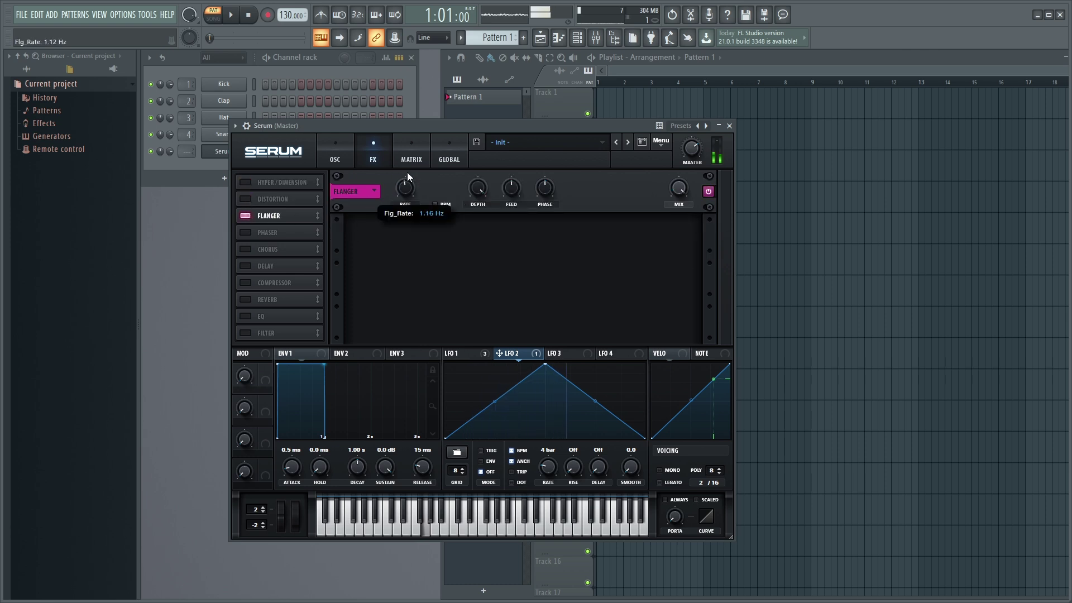
{"action": "left_click_drag", "start_coordinate": [408, 183], "coordinate": [414, 166]}
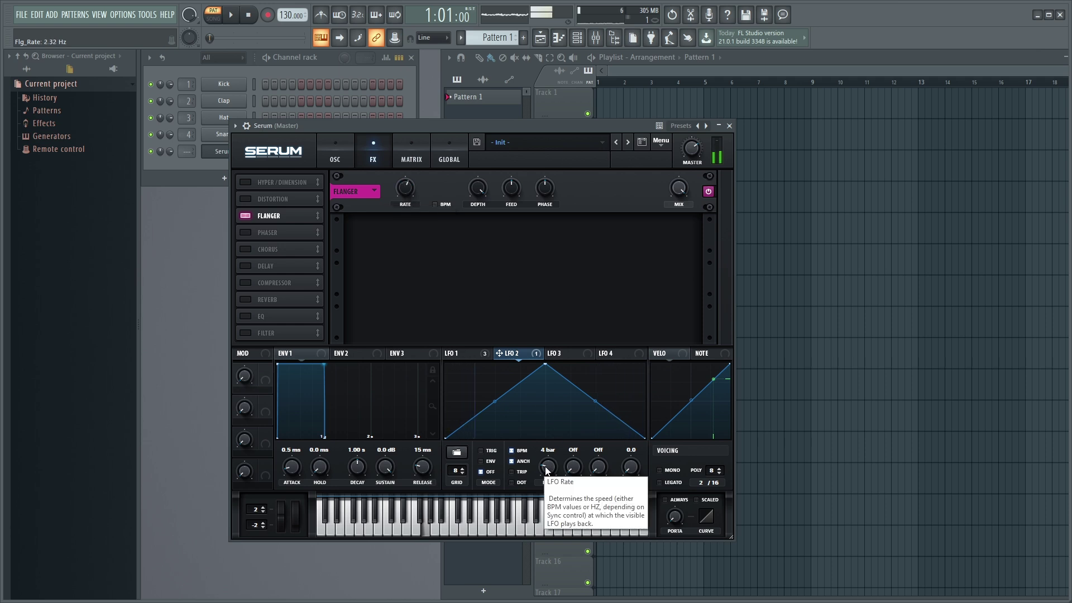
{"action": "left_click_drag", "start_coordinate": [500, 353], "coordinate": [407, 217]}
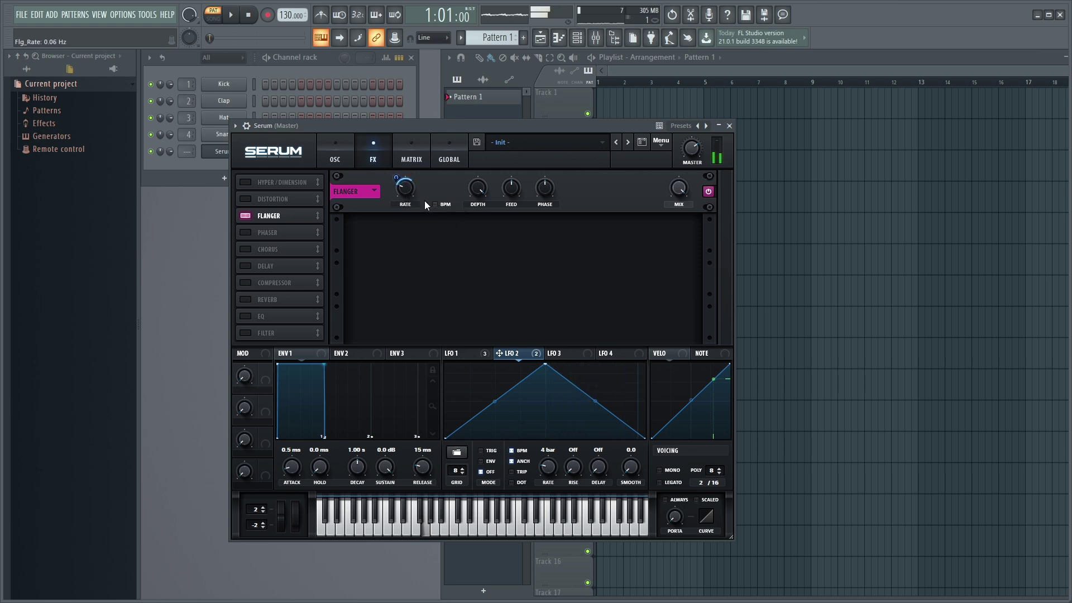
{"action": "left_click_drag", "start_coordinate": [407, 196], "coordinate": [406, 188]}
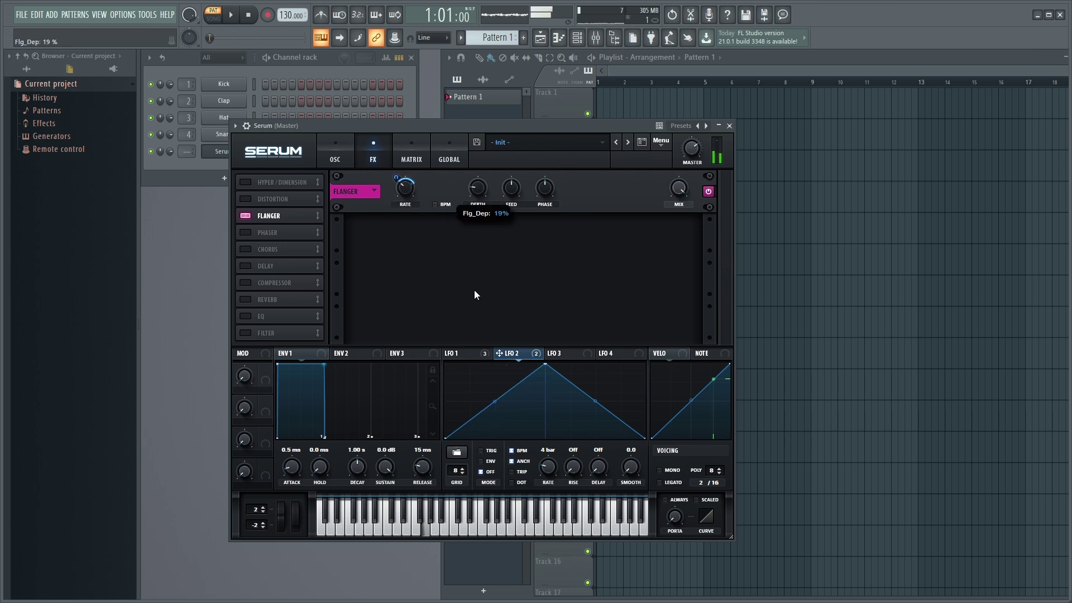
- Adjust the Flanger's depth and feedback and set its stereo phase to 107 degrees
{"action": "left_click_drag", "start_coordinate": [484, 150], "coordinate": [478, 249]}
{"action": "left_click_drag", "start_coordinate": [509, 189], "coordinate": [508, 186]}
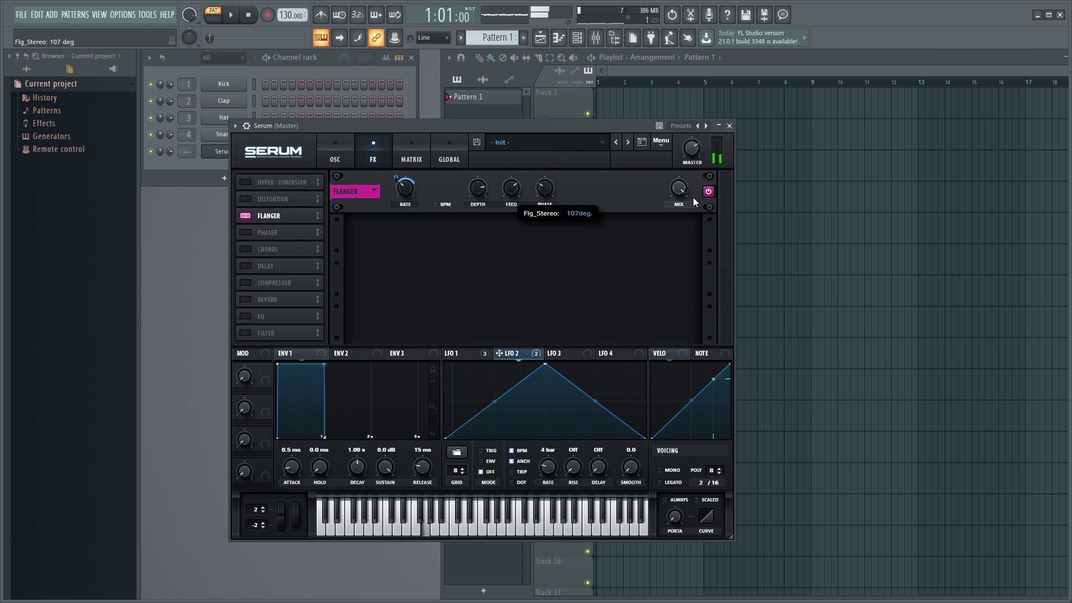
- Disable Flanger, enable Phaser, and assign LFO 1 to the Phaser rate with an adjusted base rate
{"action": "left_click", "coordinate": [245, 216]}
{"action": "left_click", "coordinate": [263, 232]}
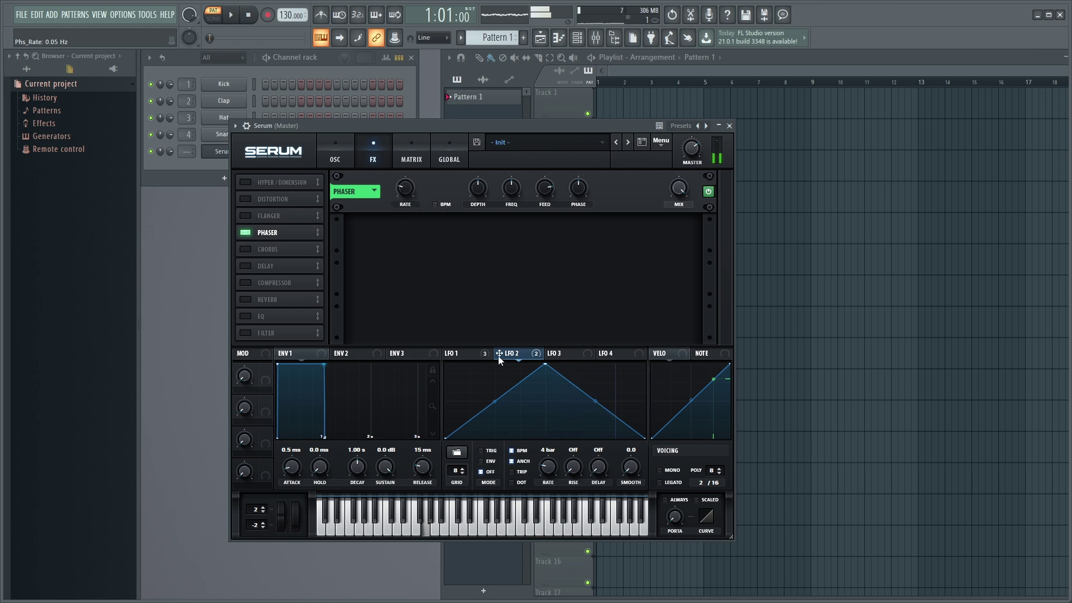
{"action": "left_click_drag", "start_coordinate": [463, 355], "coordinate": [403, 197]}
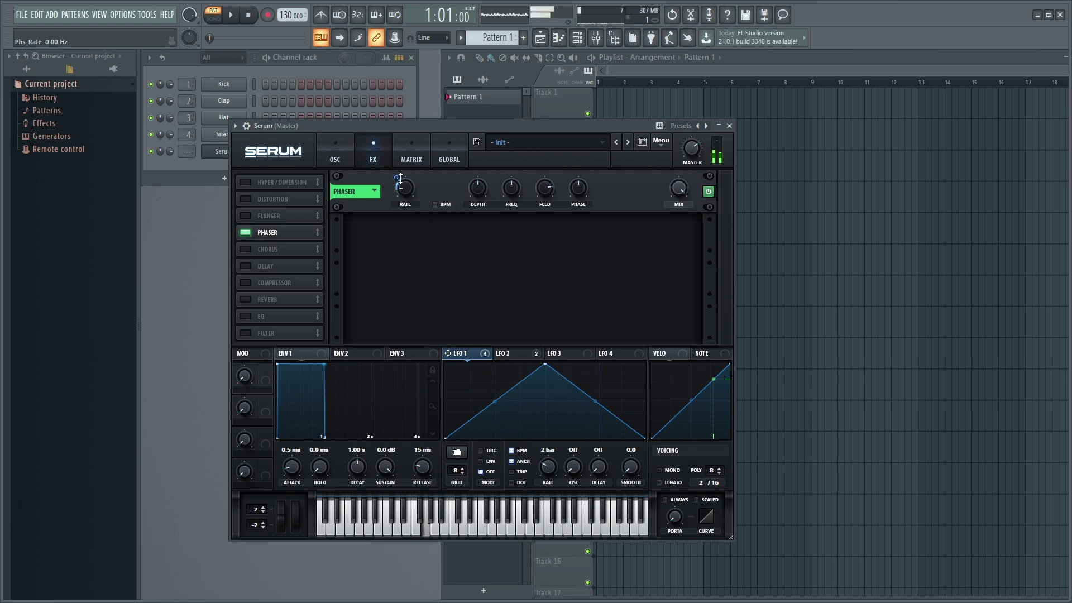
{"action": "left_click_drag", "start_coordinate": [402, 188], "coordinate": [402, 185]}
- Assign LFO 1 to the Phaser's depth, frequency and feedback, with the base depth at 26%, and adjust its phase
{"action": "left_click_drag", "start_coordinate": [479, 190], "coordinate": [479, 214]}
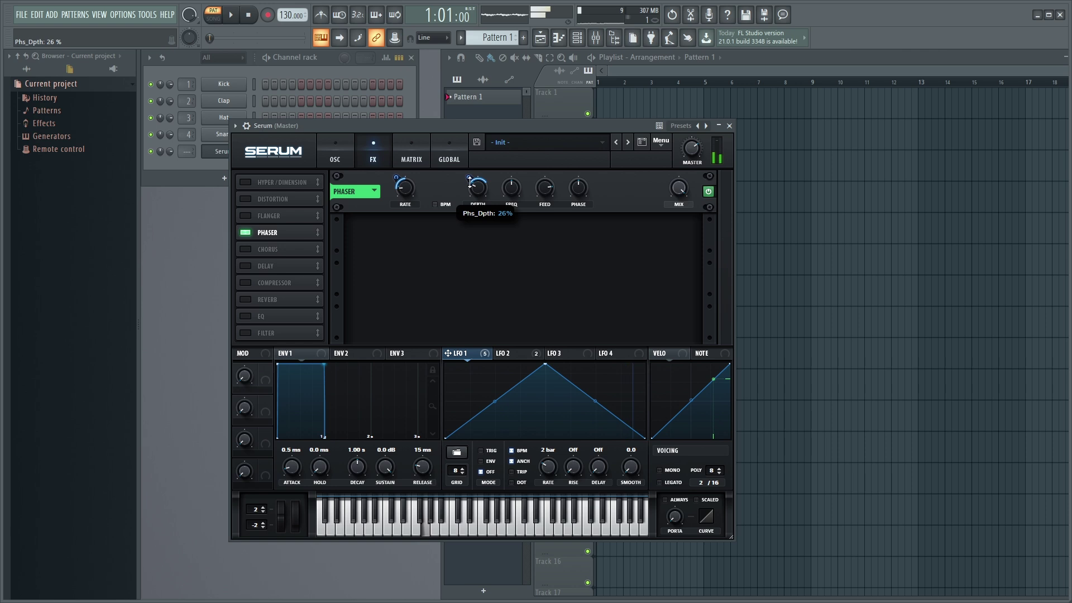
{"action": "mouse_move", "coordinate": [512, 187]}
{"action": "left_mouse_down"}
{"action": "mouse_move", "coordinate": [510, 210]}
{"action": "mouse_move", "coordinate": [511, 199]}
{"action": "left_mouse_up"}
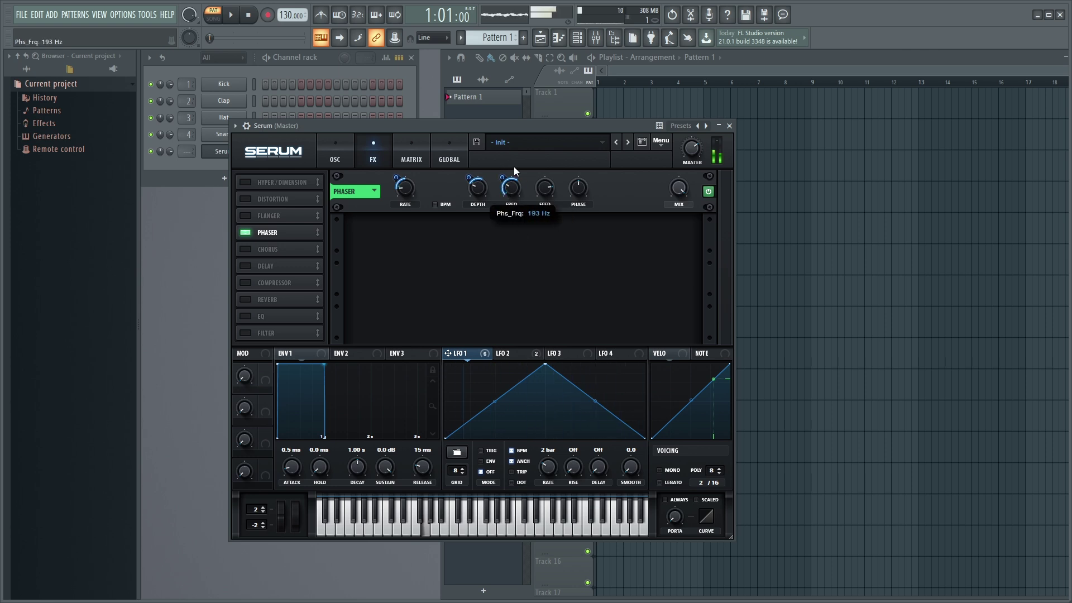
{"action": "left_click_drag", "start_coordinate": [545, 190], "coordinate": [549, 215]}
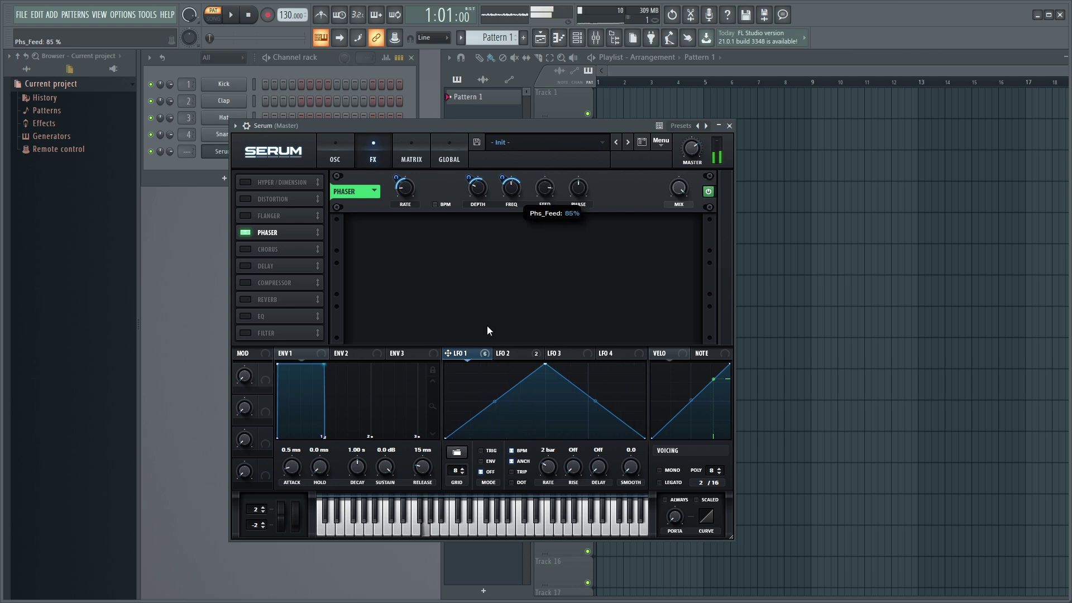
{"action": "left_click_drag", "start_coordinate": [487, 330], "coordinate": [488, 328]}
{"action": "left_click_drag", "start_coordinate": [548, 190], "coordinate": [544, 217]}
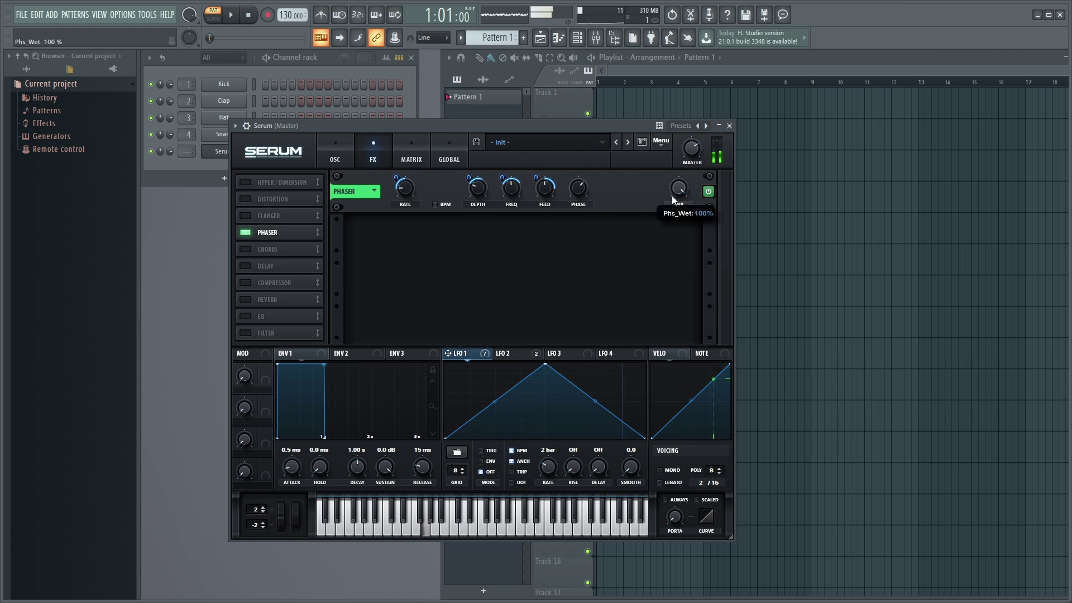
- Disable Phaser, enable Chorus with LFO 1 assigned to its rate, and set the Chorus mix to 48%
{"action": "left_click", "coordinate": [246, 232]}
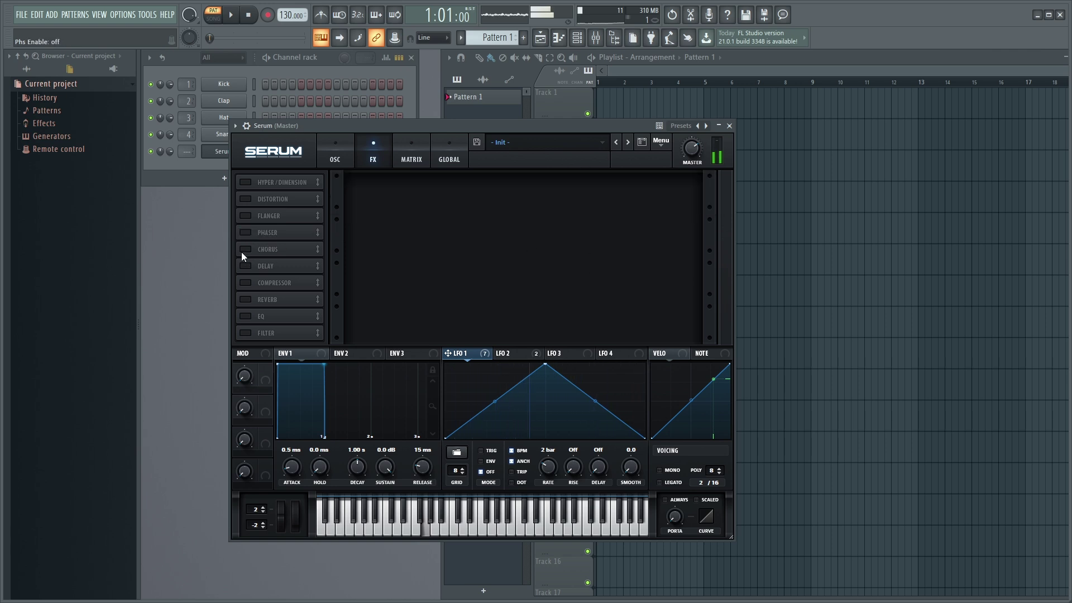
{"action": "left_click", "coordinate": [245, 249]}
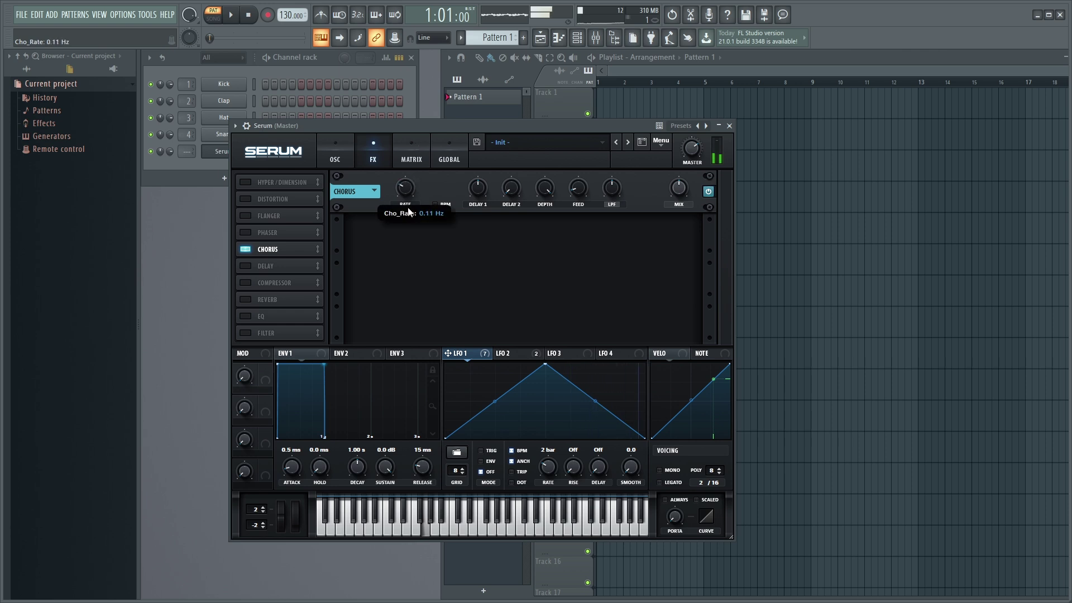
{"action": "left_click_drag", "start_coordinate": [467, 356], "coordinate": [400, 211]}
{"action": "left_click_drag", "start_coordinate": [396, 178], "coordinate": [396, 183]}
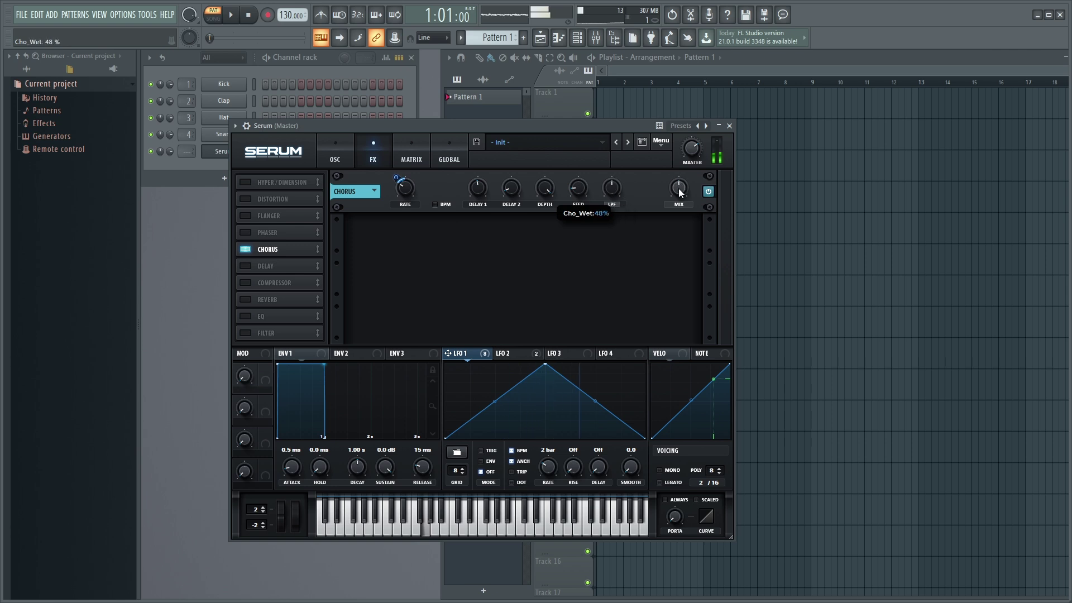
- Disable Chorus and briefly switch the Delay effect on and off
{"action": "left_click", "coordinate": [244, 250]}
{"action": "left_click", "coordinate": [244, 266]}
{"action": "left_click", "coordinate": [250, 267]}
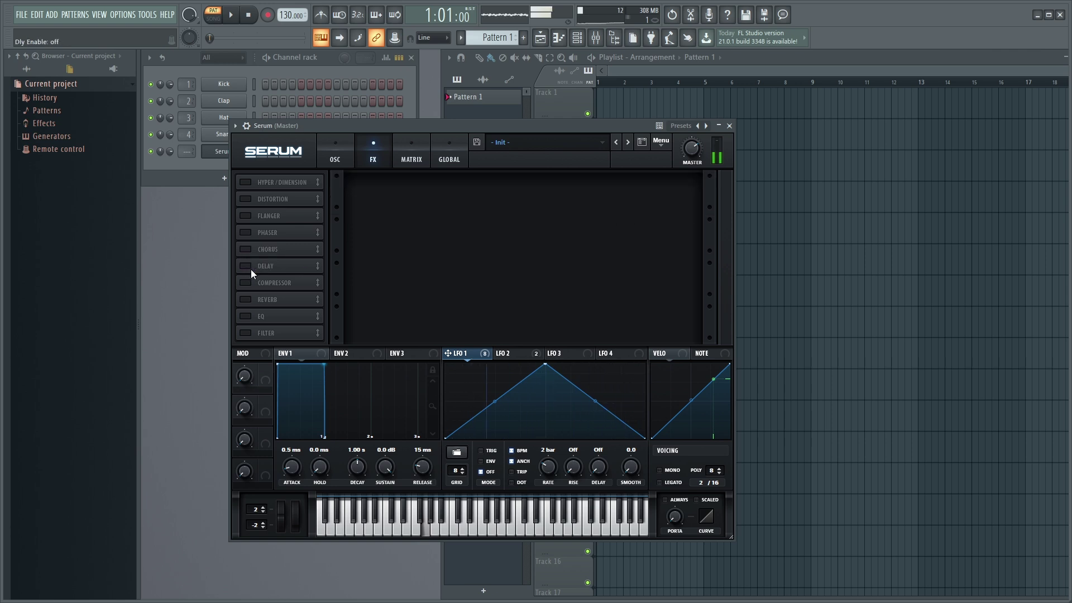
- Enable Phaser, Flanger and Chorus together, after briefly trying Distortion and Hyper/Dimension with them
{"action": "left_click", "coordinate": [246, 233]}
{"action": "left_click", "coordinate": [247, 215]}
{"action": "left_click", "coordinate": [249, 199]}
{"action": "left_click", "coordinate": [249, 187]}
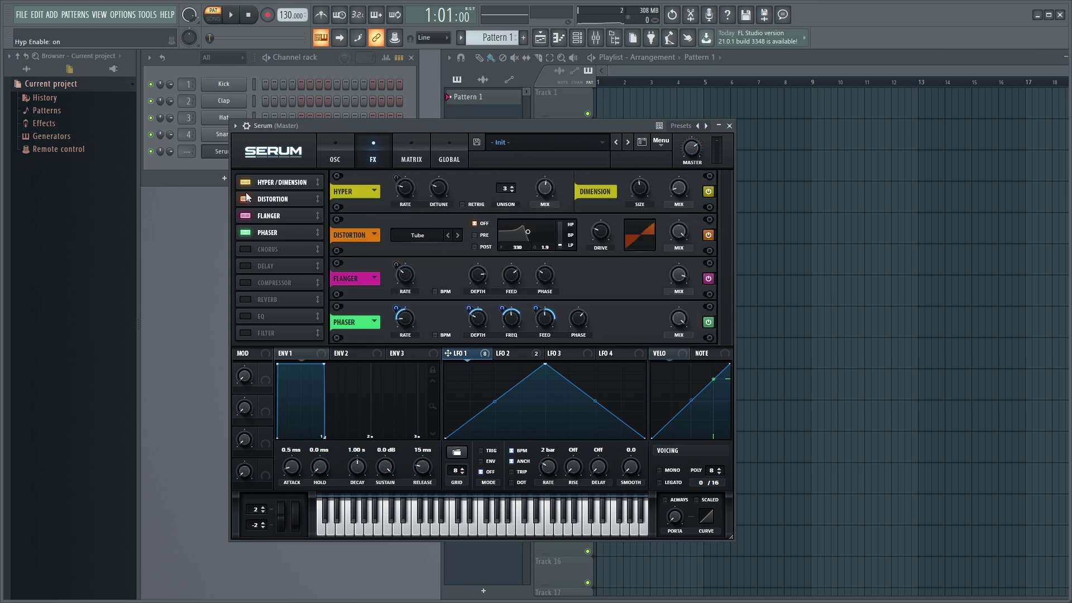
{"action": "left_click", "coordinate": [247, 190]}
{"action": "left_click", "coordinate": [247, 200]}
{"action": "left_click", "coordinate": [246, 249]}
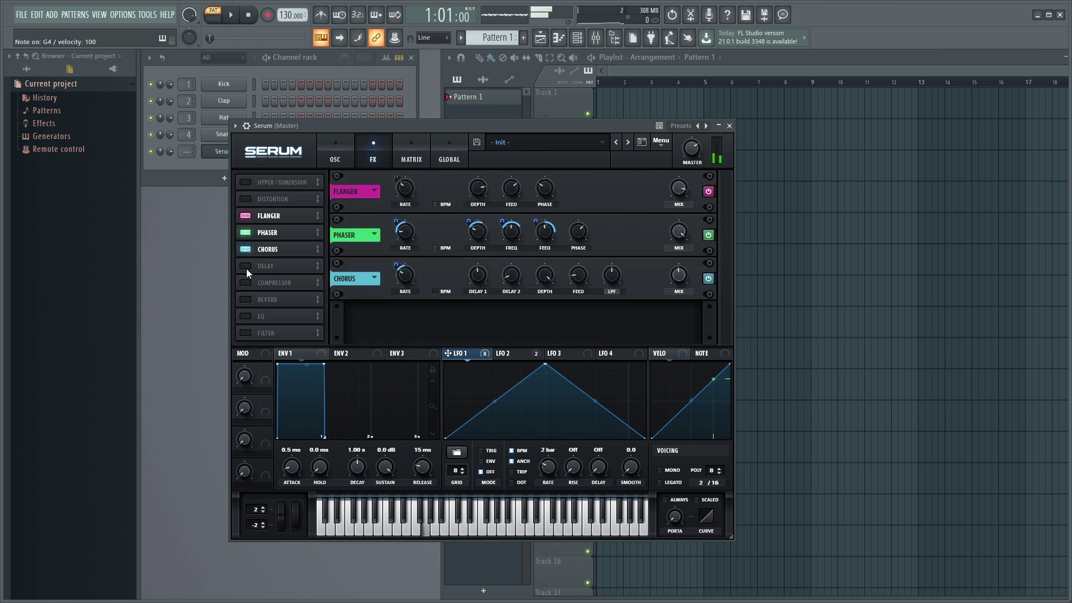
- Switch Chorus, Phaser and Flanger off and on to compare the sound, leaving all three disabled
{"action": "left_click", "coordinate": [246, 249]}
{"action": "left_click", "coordinate": [245, 233]}
{"action": "left_click", "coordinate": [244, 215]}
{"action": "left_click", "coordinate": [244, 215]}
{"action": "left_click", "coordinate": [245, 233]}
{"action": "left_click", "coordinate": [247, 250]}
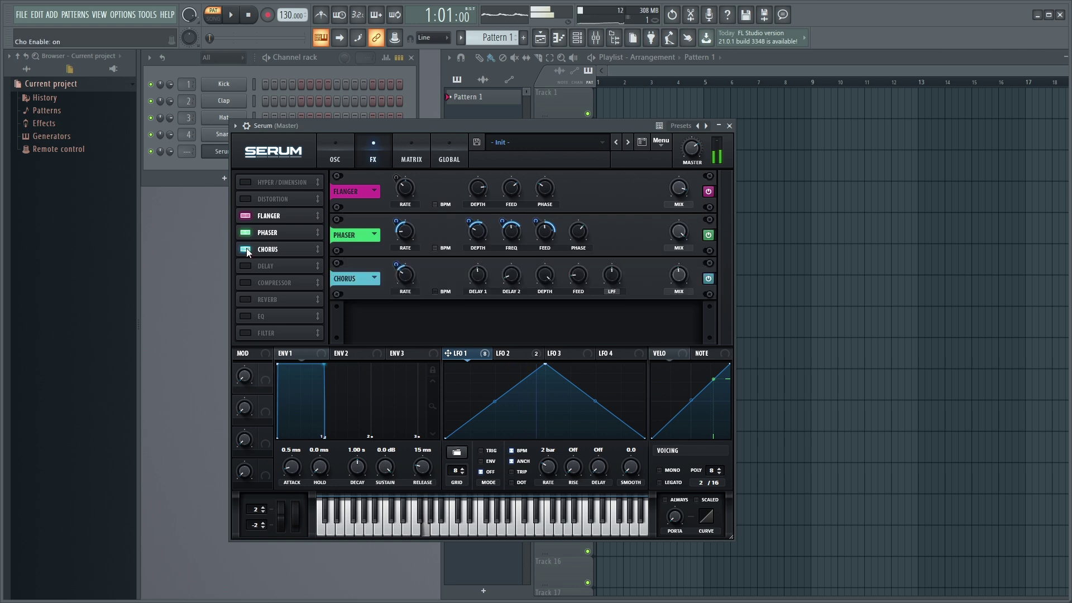
{"action": "left_click", "coordinate": [245, 250]}
{"action": "left_click", "coordinate": [246, 233]}
{"action": "left_click", "coordinate": [245, 215]}
- Try the Delay effect with its feedback at 28%, compare it on and off, and disable it
{"action": "left_click", "coordinate": [244, 266]}
{"action": "left_click_drag", "start_coordinate": [416, 196], "coordinate": [411, 134]}
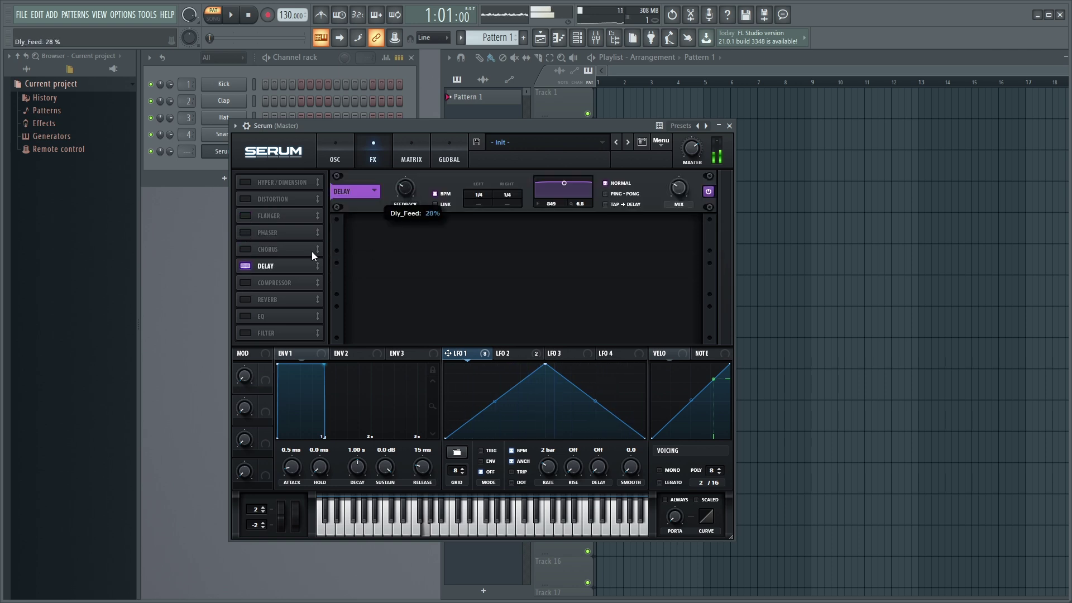
{"action": "left_click", "coordinate": [245, 266]}
{"action": "left_click", "coordinate": [245, 265]}
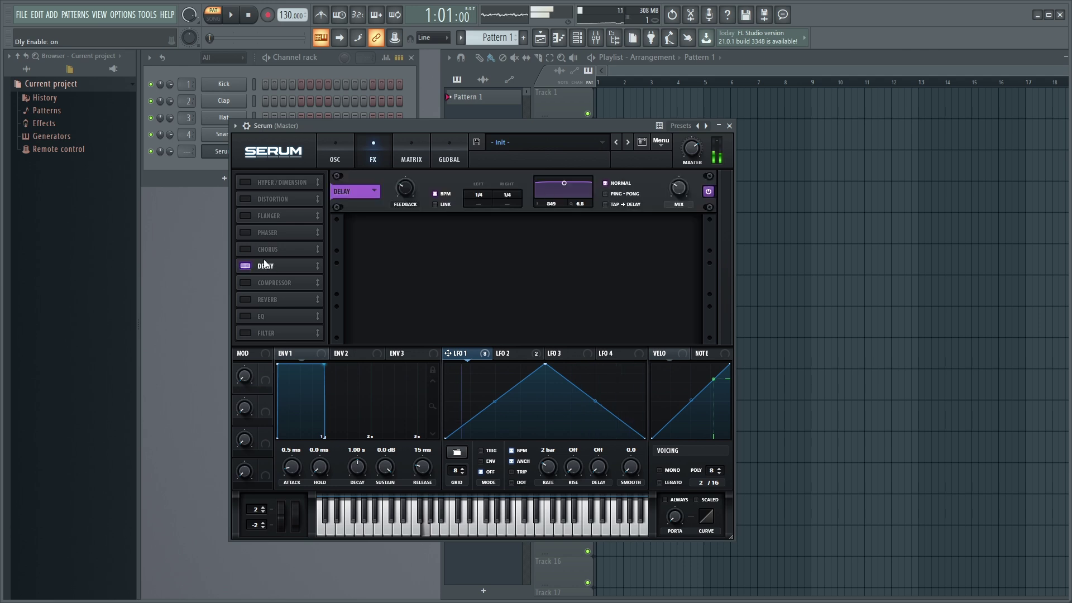
{"action": "left_click", "coordinate": [245, 266]}
- Try the Compressor effect with a changed threshold and disable it
{"action": "left_click", "coordinate": [250, 282]}
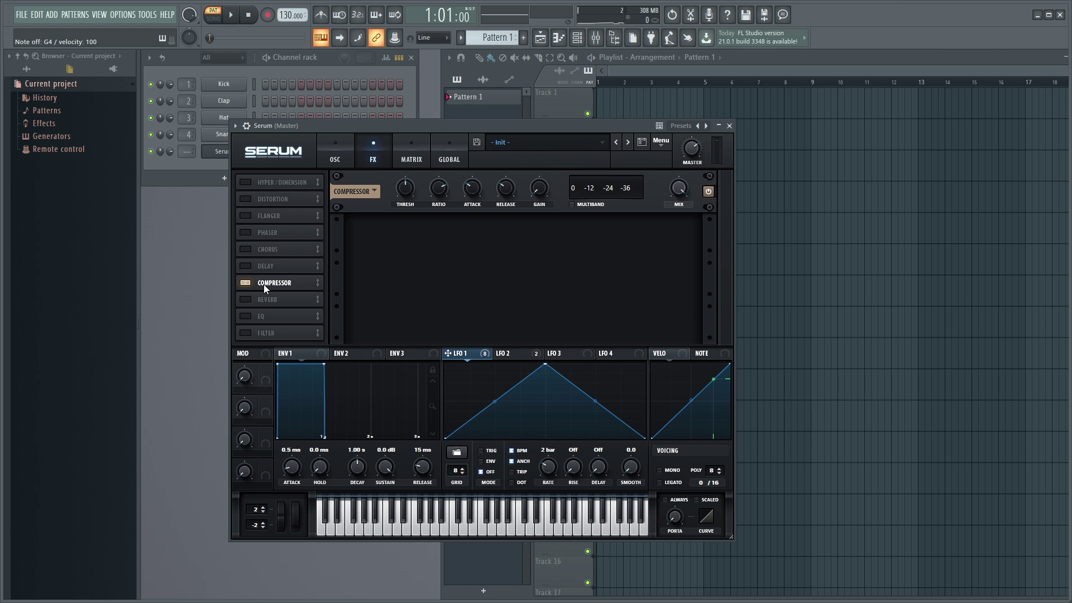
{"action": "left_click_drag", "start_coordinate": [405, 191], "coordinate": [417, 172]}
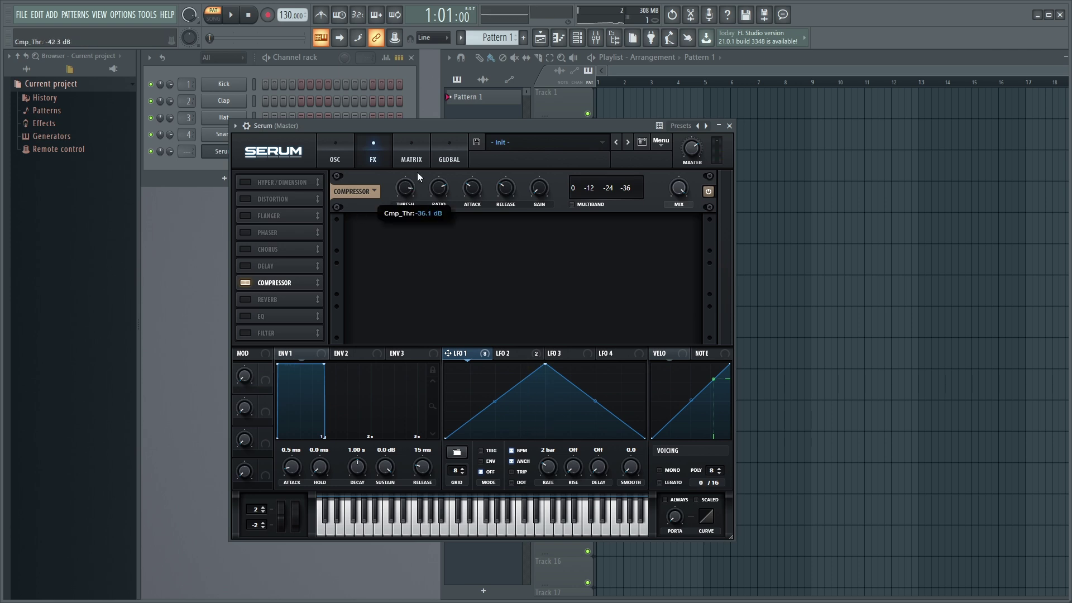
{"action": "left_click", "coordinate": [245, 283]}
- Briefly enable the Reverb, EQ and Filter effects one after another, disabling each again
{"action": "left_click", "coordinate": [244, 299]}
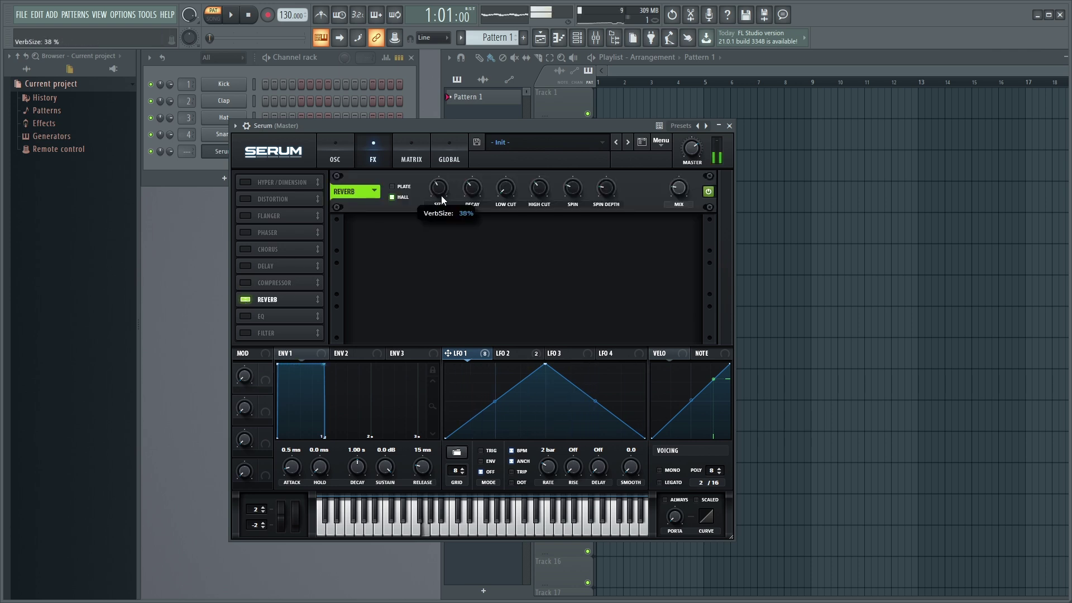
{"action": "mouse_move", "coordinate": [501, 190]}
{"action": "left_click", "coordinate": [244, 299]}
{"action": "left_click", "coordinate": [245, 316]}
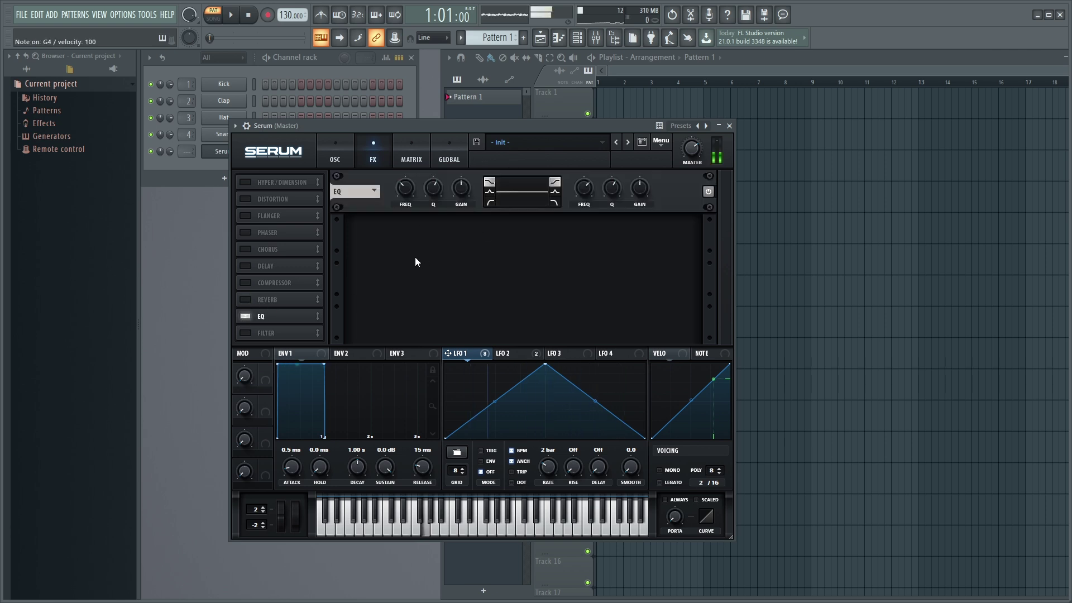
{"action": "left_click", "coordinate": [245, 317]}
{"action": "left_click", "coordinate": [272, 333]}
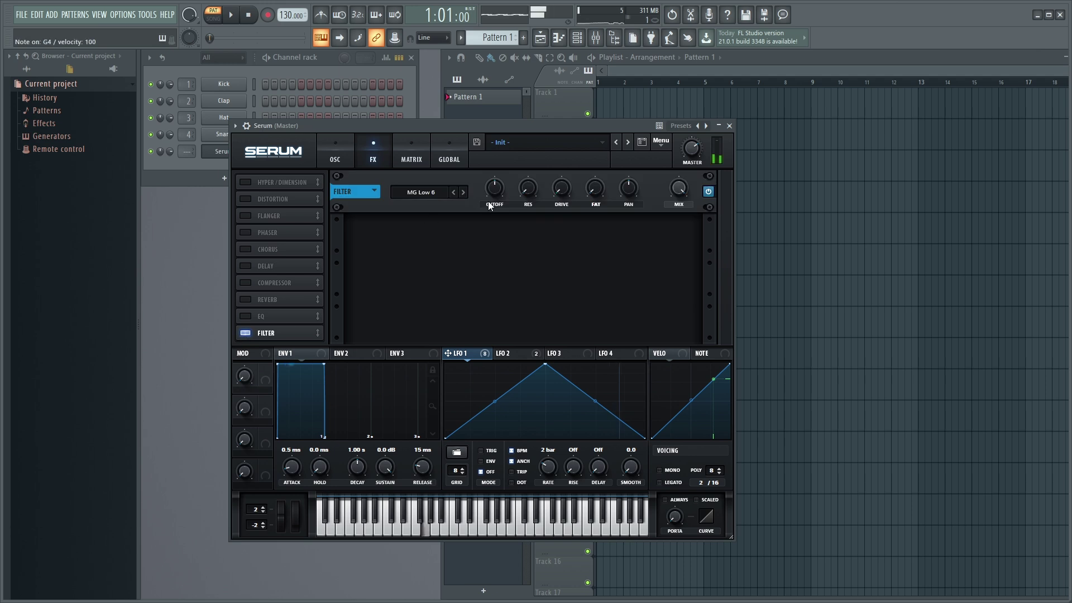
{"action": "left_click", "coordinate": [245, 333]}
- Enable Phaser, Chorus and Flanger together as the active effects
{"action": "left_click", "coordinate": [241, 234]}
{"action": "left_click", "coordinate": [242, 235]}
{"action": "left_click", "coordinate": [245, 234]}
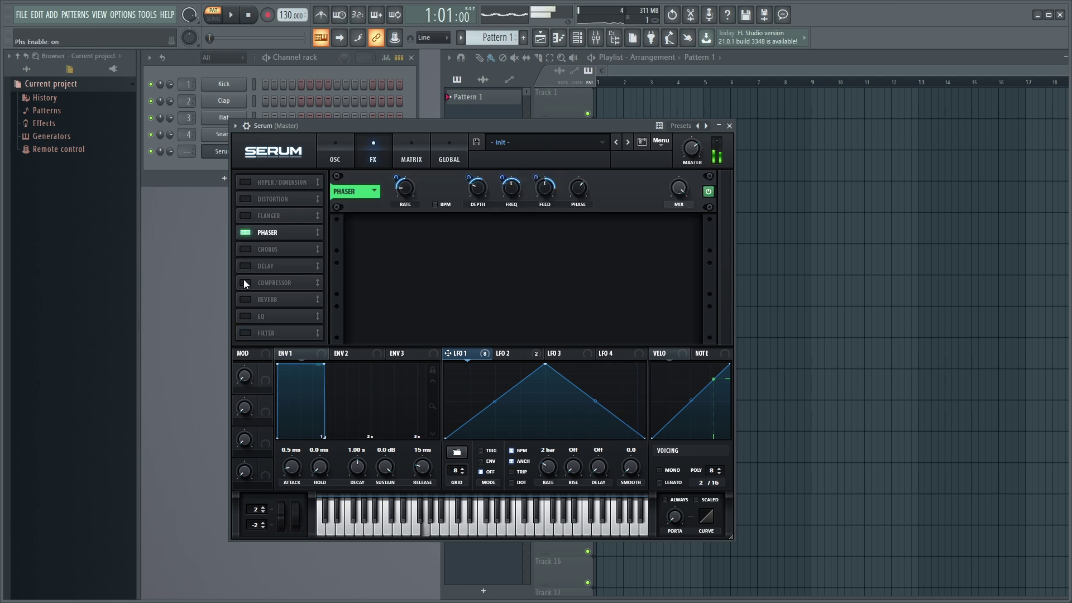
{"action": "left_click", "coordinate": [251, 250]}
{"action": "left_click", "coordinate": [284, 218]}
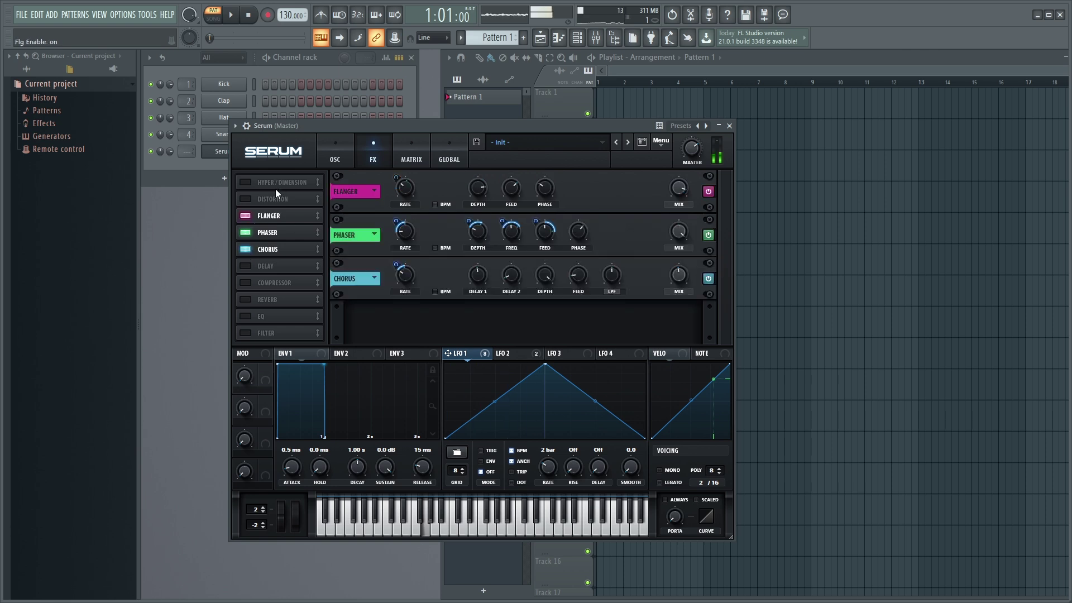
- Tune Osc A to octave -2, +3 semitones, fine 95 and coarse 4.00
{"action": "left_click", "coordinate": [340, 148]}
{"action": "key", "text": "b"}
{"action": "left_click_drag", "start_coordinate": [341, 212], "coordinate": [377, 179]}
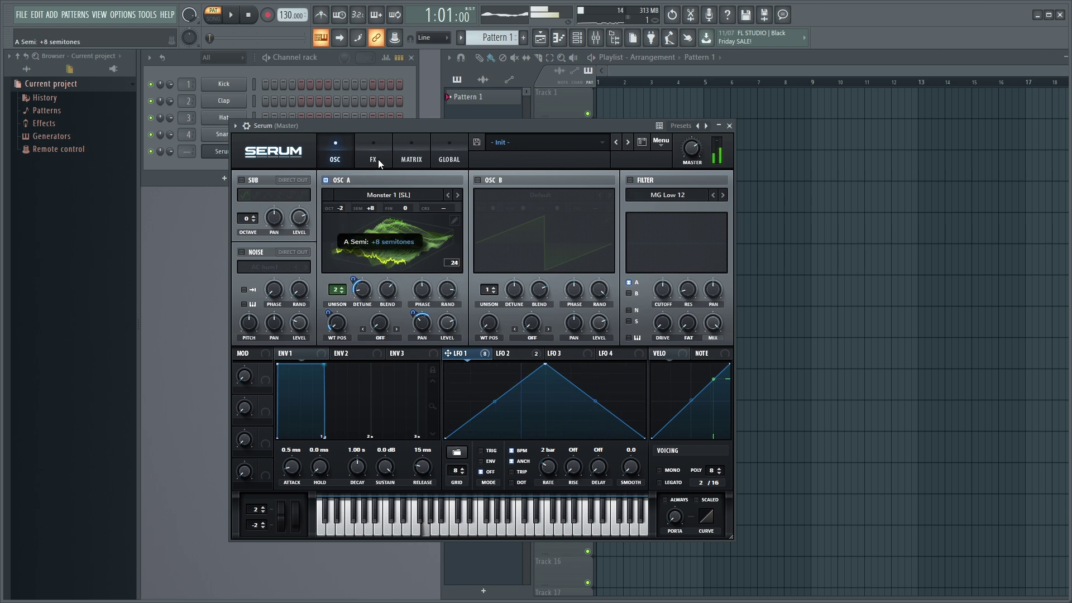
{"action": "left_click_drag", "start_coordinate": [376, 180], "coordinate": [402, 392]}
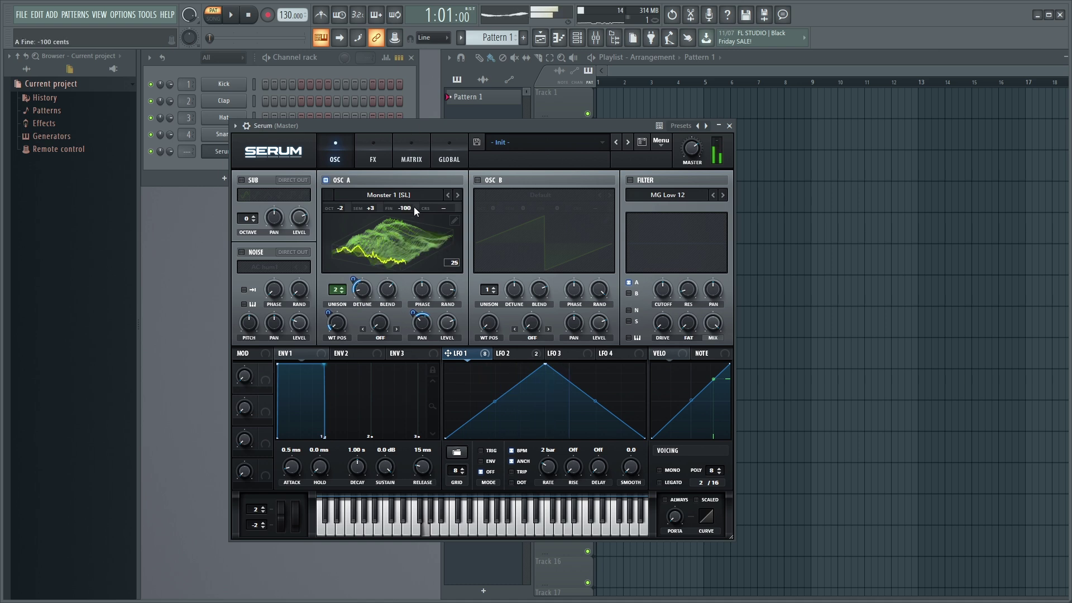
{"action": "left_click_drag", "start_coordinate": [410, 210], "coordinate": [454, 206]}
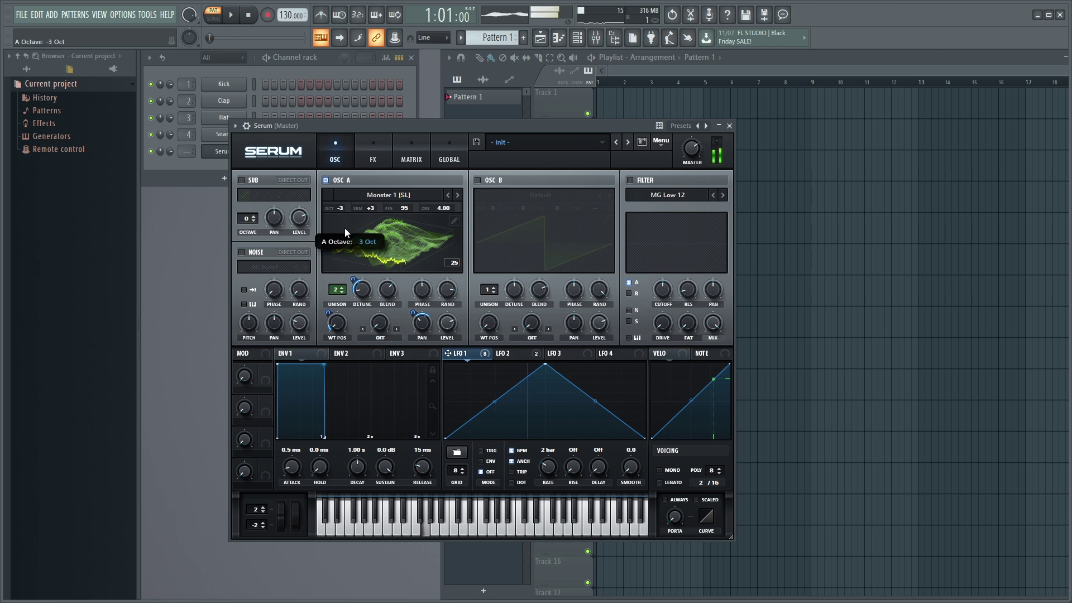
{"action": "mouse_move", "coordinate": [341, 205]}
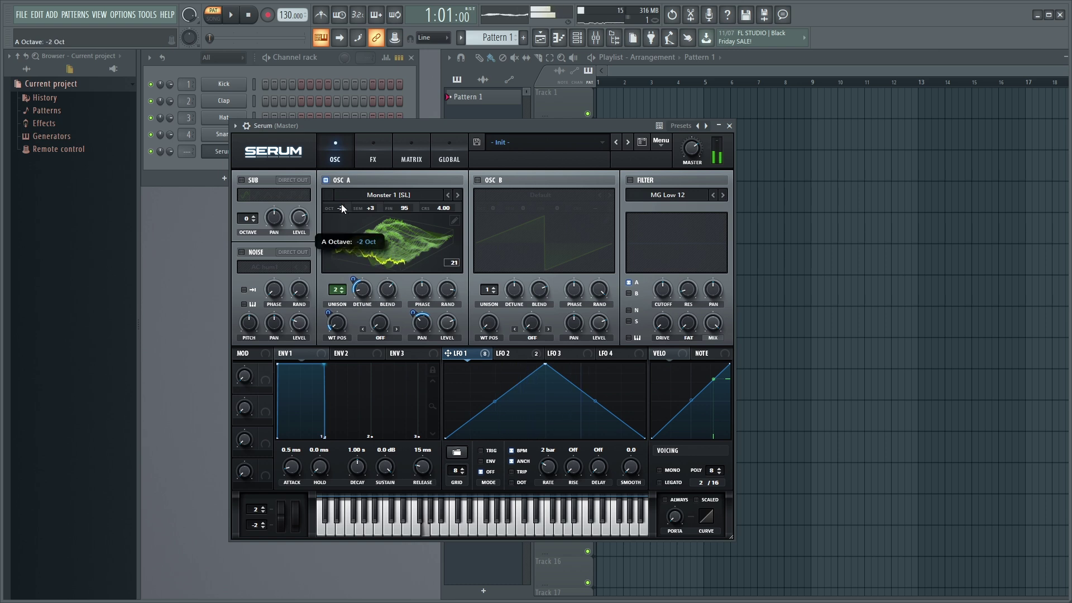
- Open the Serum channel's piano roll and draw a G4 note about two and a half bars long from bar 1
{"action": "left_click", "coordinate": [719, 126]}
{"action": "right_click", "coordinate": [230, 150]}
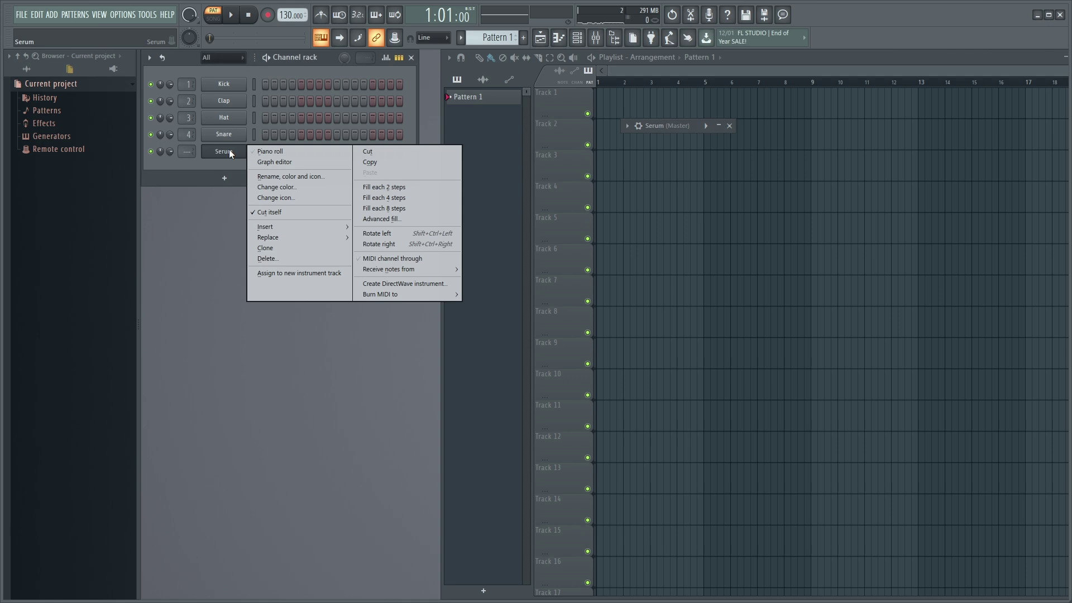
{"action": "left_click", "coordinate": [277, 149]}
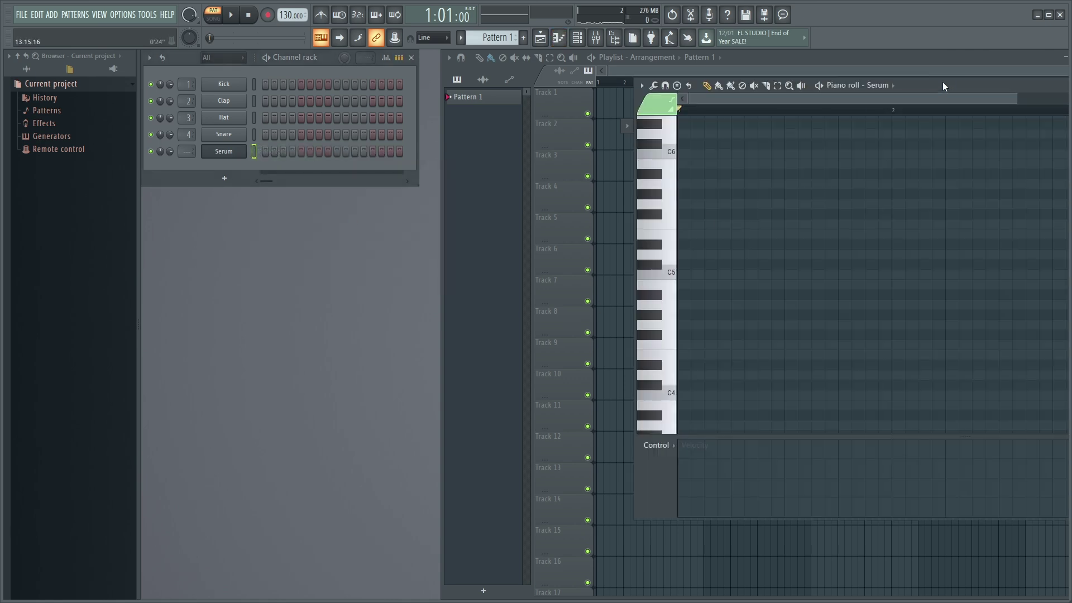
{"action": "left_click_drag", "start_coordinate": [916, 87], "coordinate": [503, 107]}
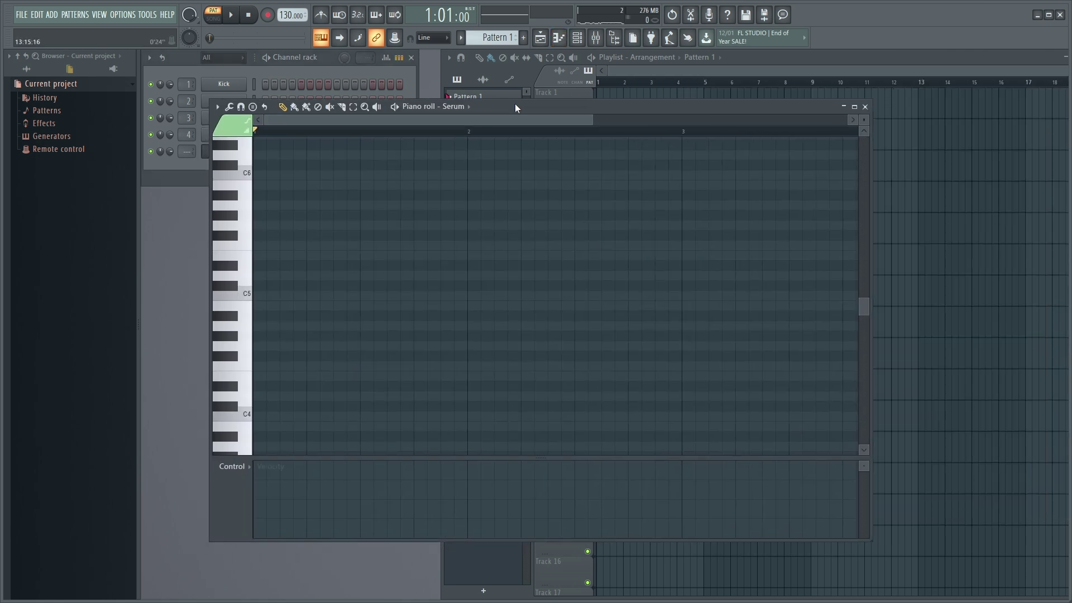
{"action": "left_click", "coordinate": [261, 350]}
{"action": "left_click_drag", "start_coordinate": [281, 348], "coordinate": [782, 369]}
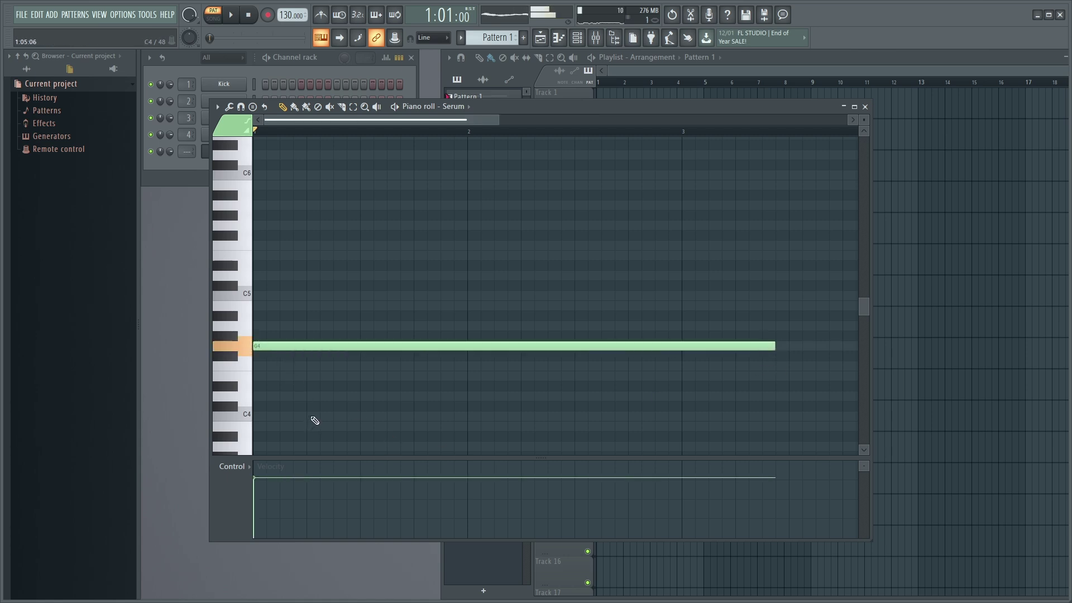
- Audition several pitches and try adding an equally long B4 note above the G4 note
{"action": "key", "text": "c"}
{"action": "key", "text": "x"}
{"action": "key", "text": "v"}
{"action": "key", "text": "n"}
{"action": "key", "text": "m"}
{"action": "left_click", "coordinate": [266, 306]}
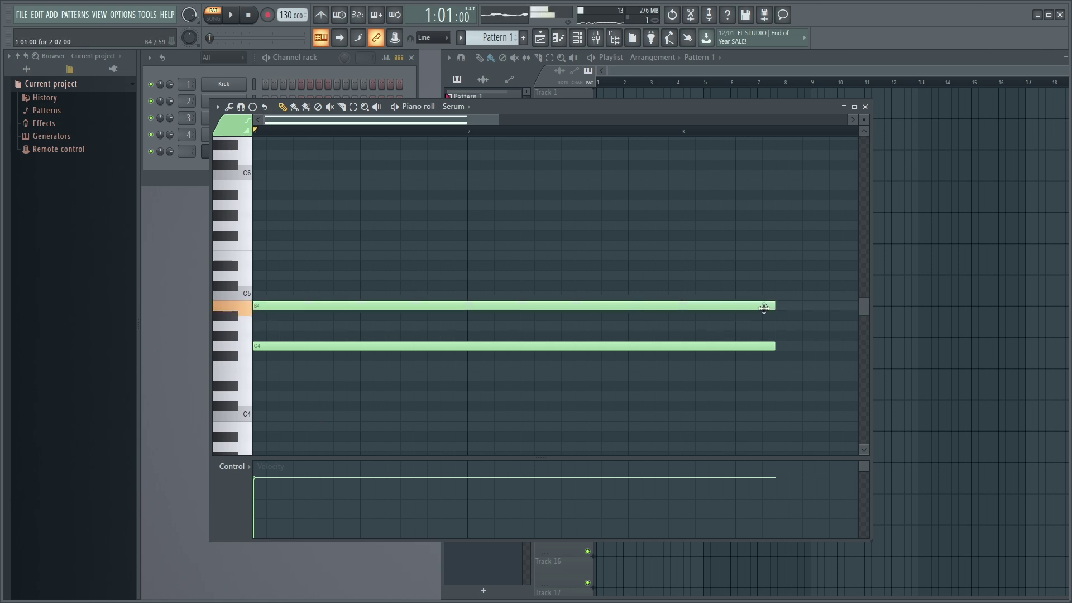
{"action": "key", "text": "ctrl+z"}
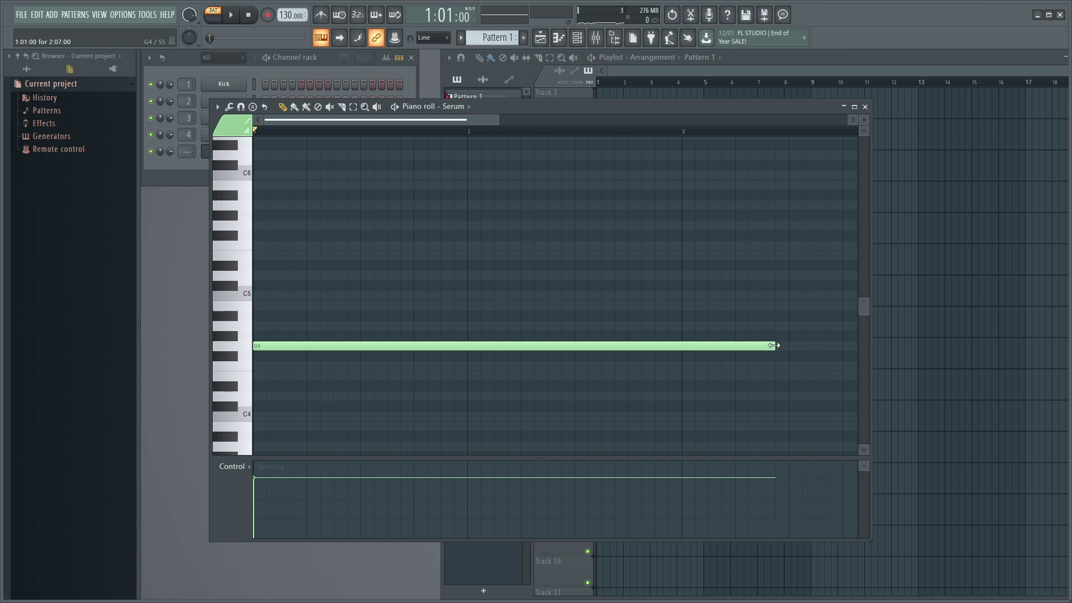
- Extend the G4 note to bar 513 and add a long G#4 note directly after it
{"action": "left_click_drag", "start_coordinate": [773, 345], "coordinate": [748, 368]}
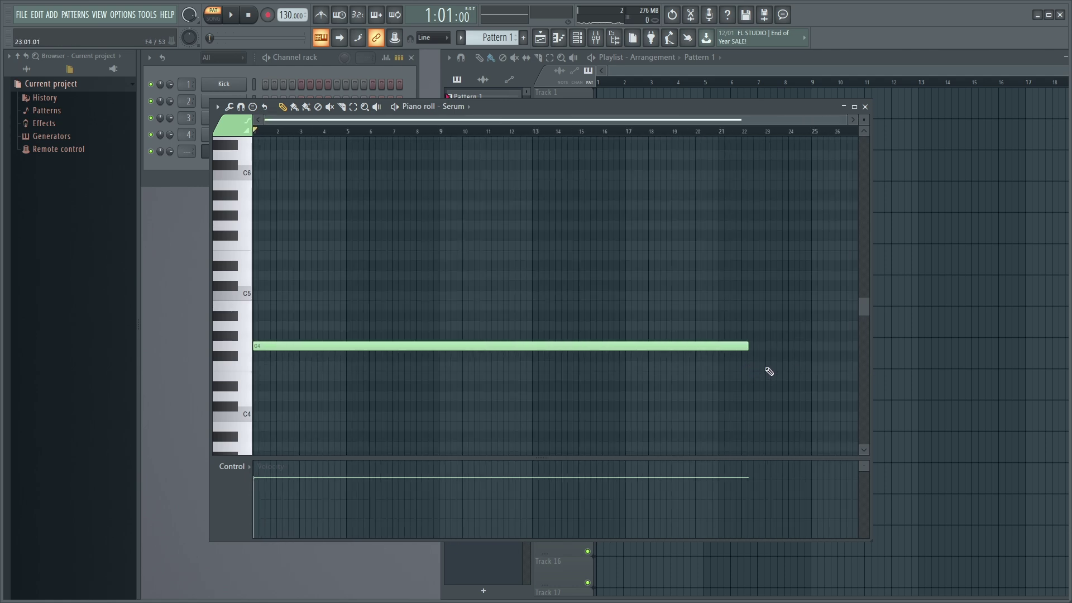
{"action": "left_click_drag", "start_coordinate": [756, 350], "coordinate": [814, 352]}
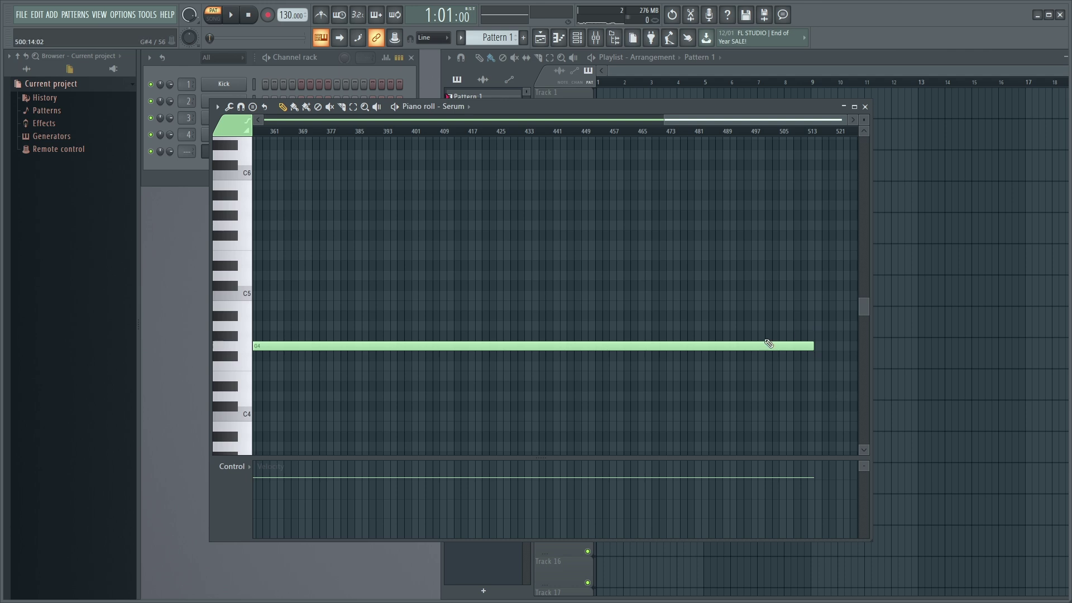
{"action": "left_click", "coordinate": [815, 335]}
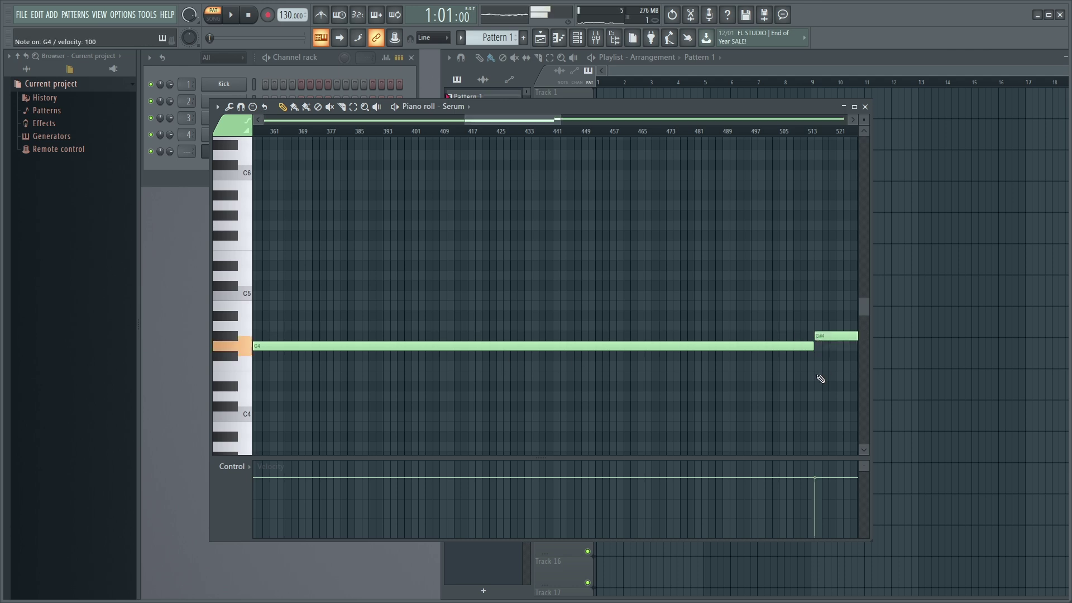
{"action": "left_click_drag", "start_coordinate": [514, 132], "coordinate": [834, 129]}
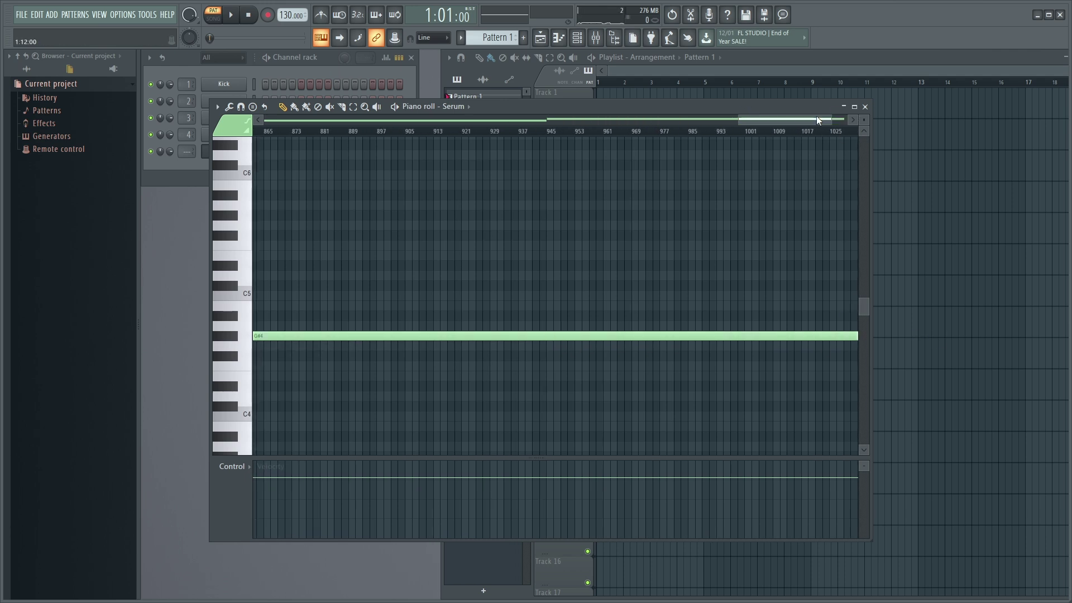
- Place Pattern 1 at the start of Track 1 in the playlist and start playback in Song mode
{"action": "left_click", "coordinate": [844, 106]}
{"action": "left_click", "coordinate": [599, 109]}
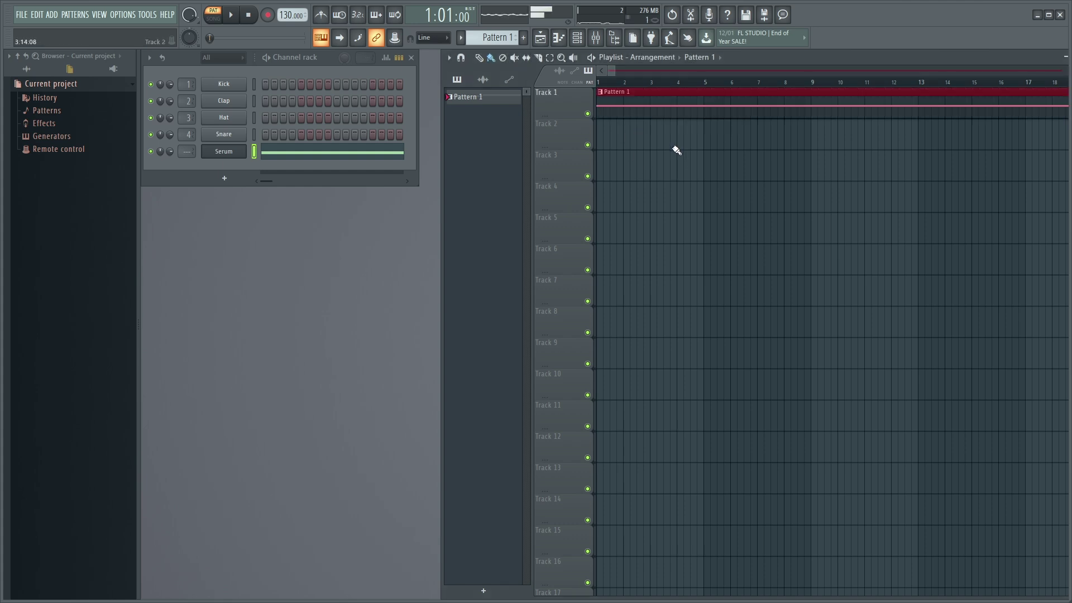
{"action": "left_click", "coordinate": [591, 58]}
{"action": "left_click", "coordinate": [592, 58]}
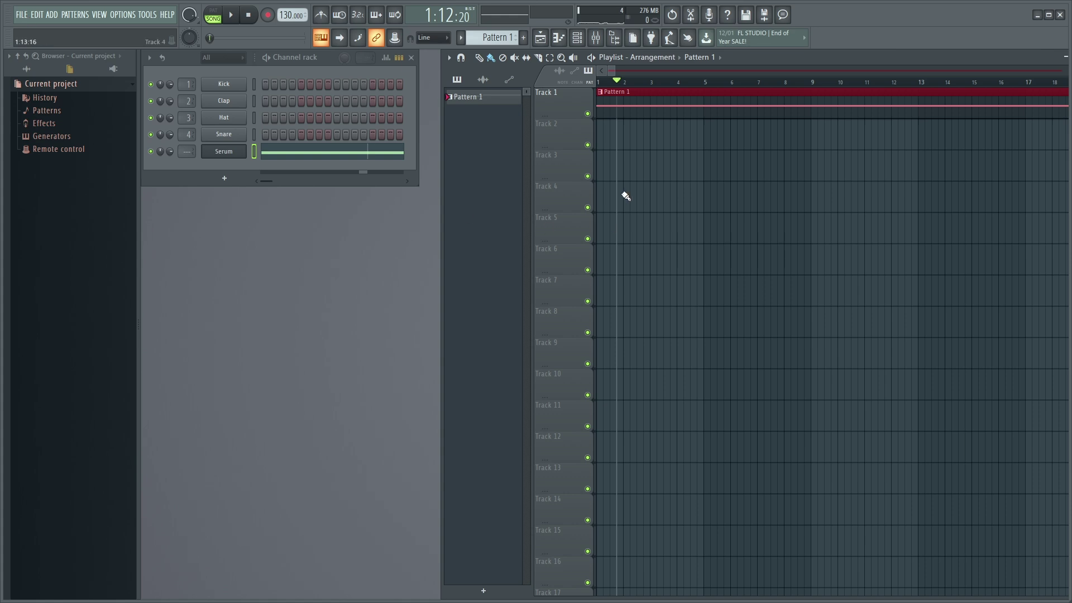